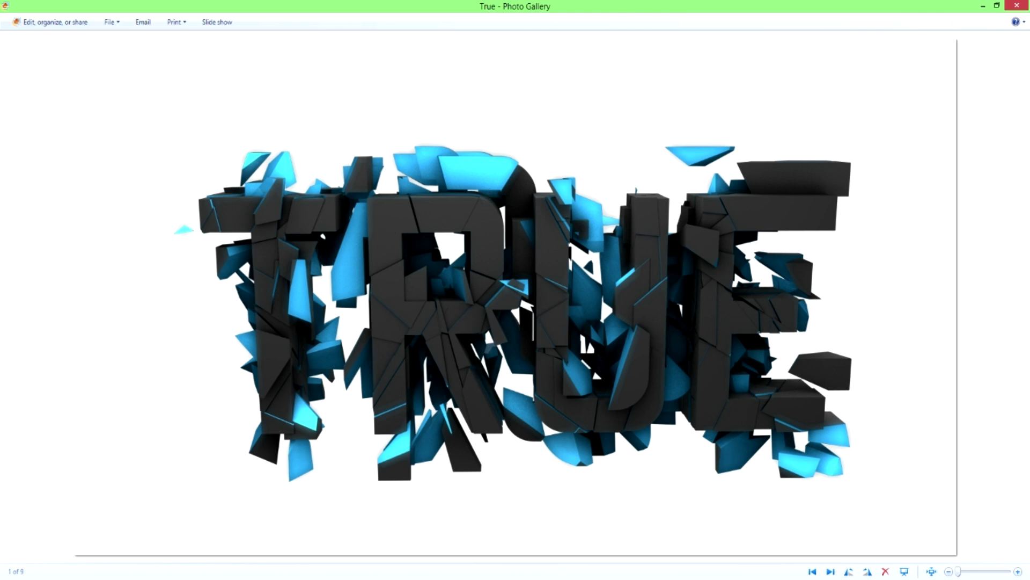
# Examine the shattered 3D TRUE text render and the finished YouTube banner template as references for the effect
pyautogui.click(381, 536)
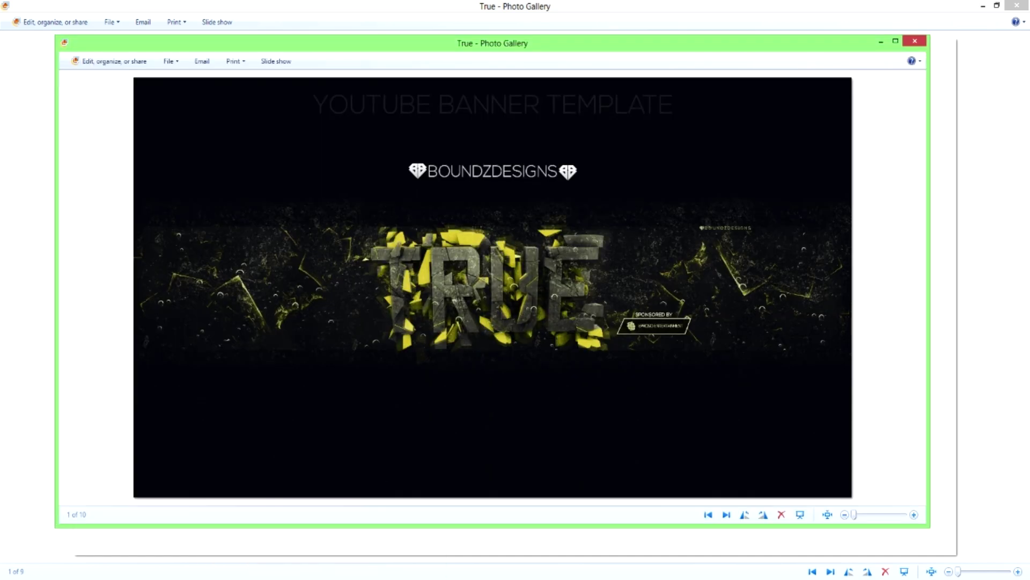
pyautogui.click(347, 573)
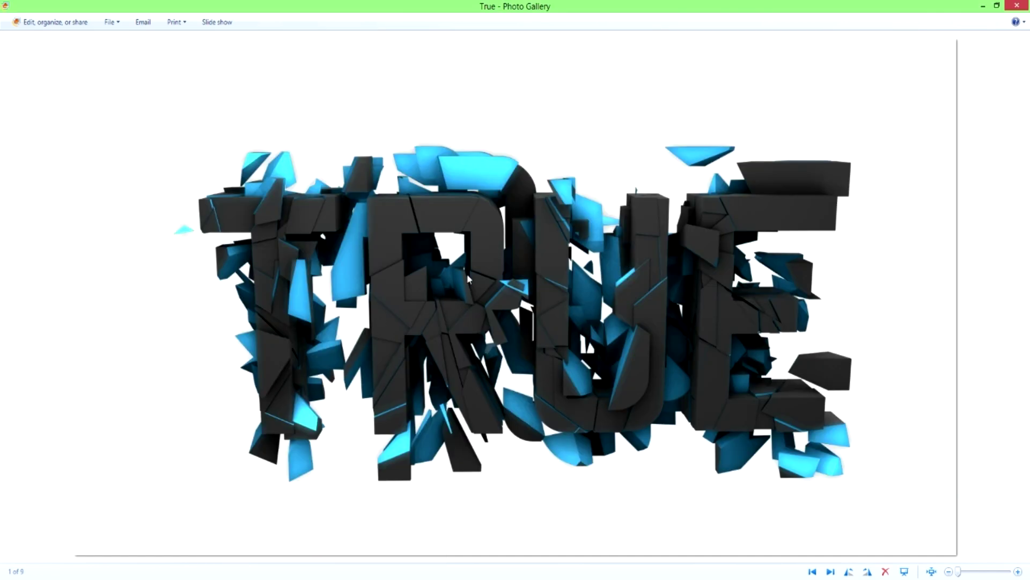
pyautogui.moveTo(383, 558)
pyautogui.click(382, 531)
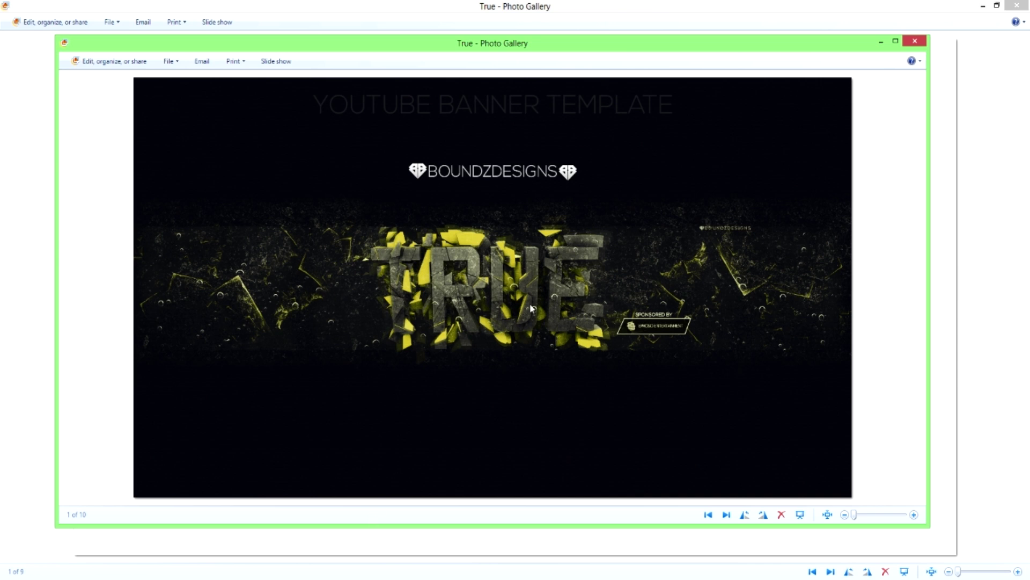
pyautogui.moveTo(324, 577)
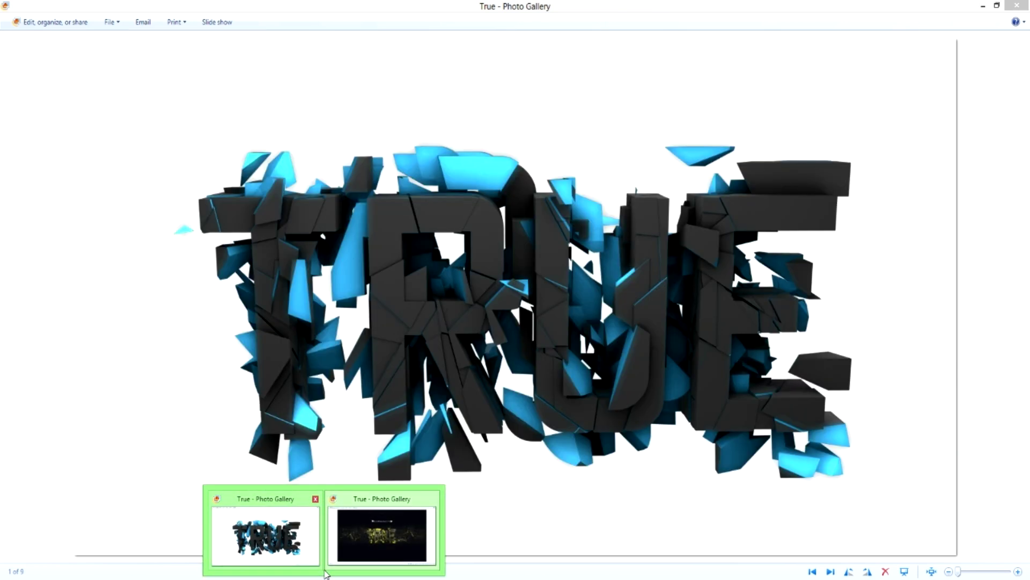
pyautogui.click(382, 534)
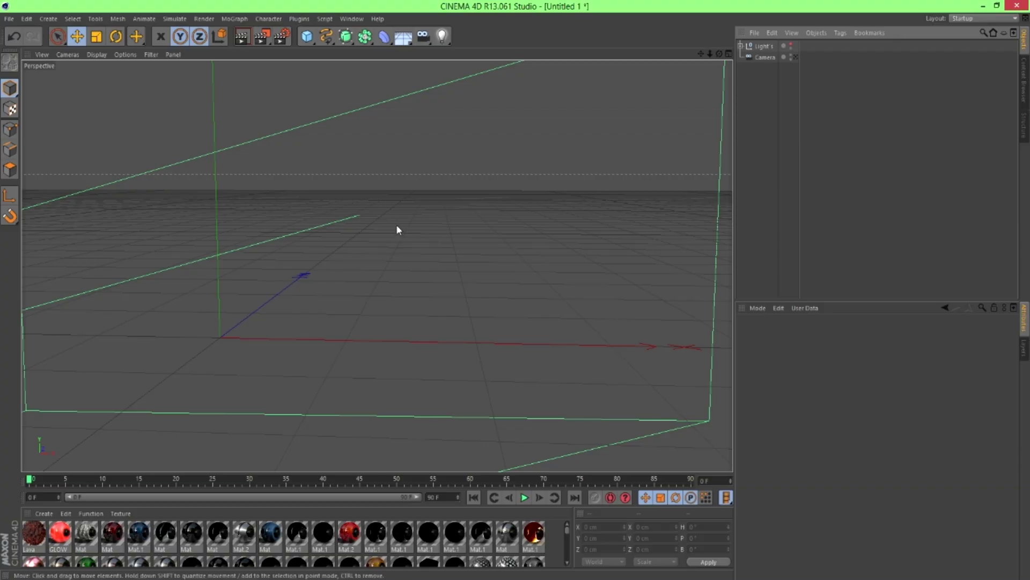
# Add a MoText object in Cinema 4D and move it along the X axis to about -53 cm
pyautogui.click(232, 19)
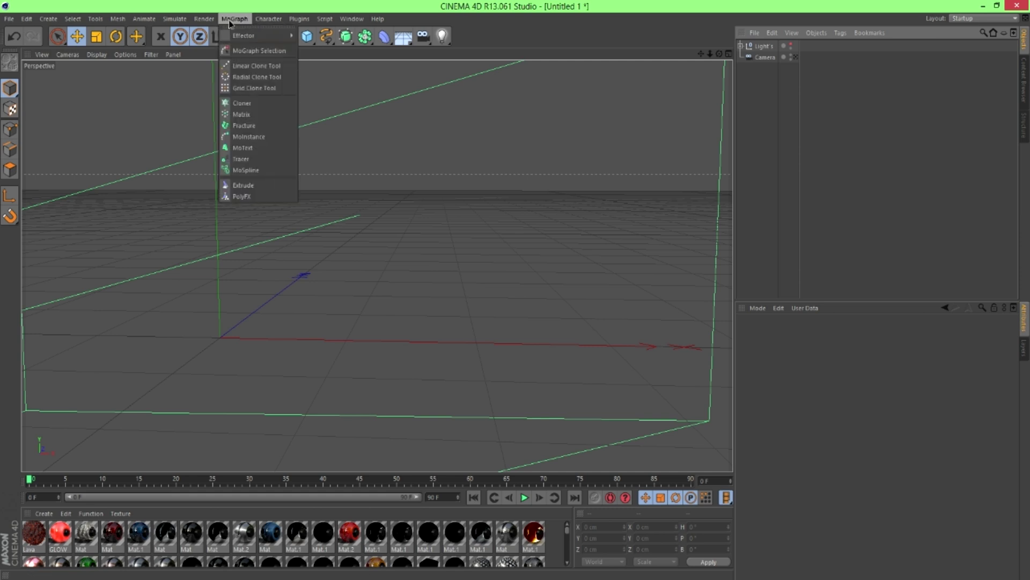
pyautogui.click(253, 152)
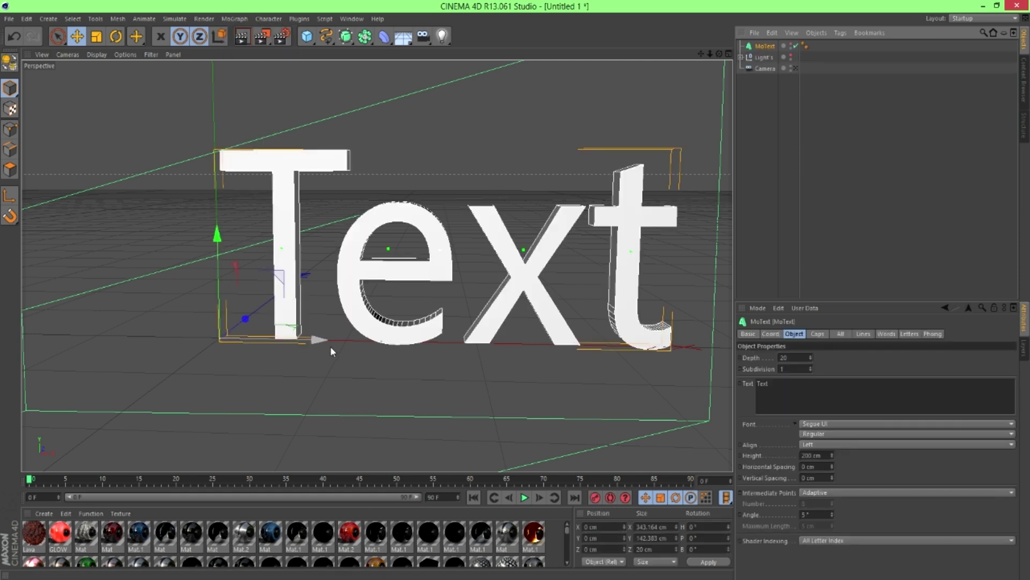
pyautogui.moveTo(314, 342); pyautogui.dragTo(252, 340)
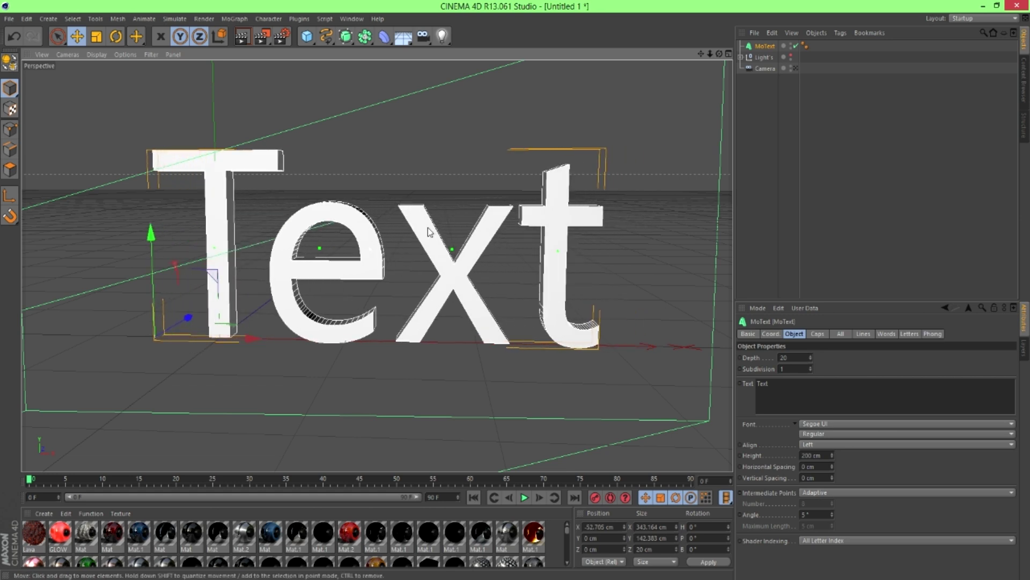
pyautogui.click(235, 19)
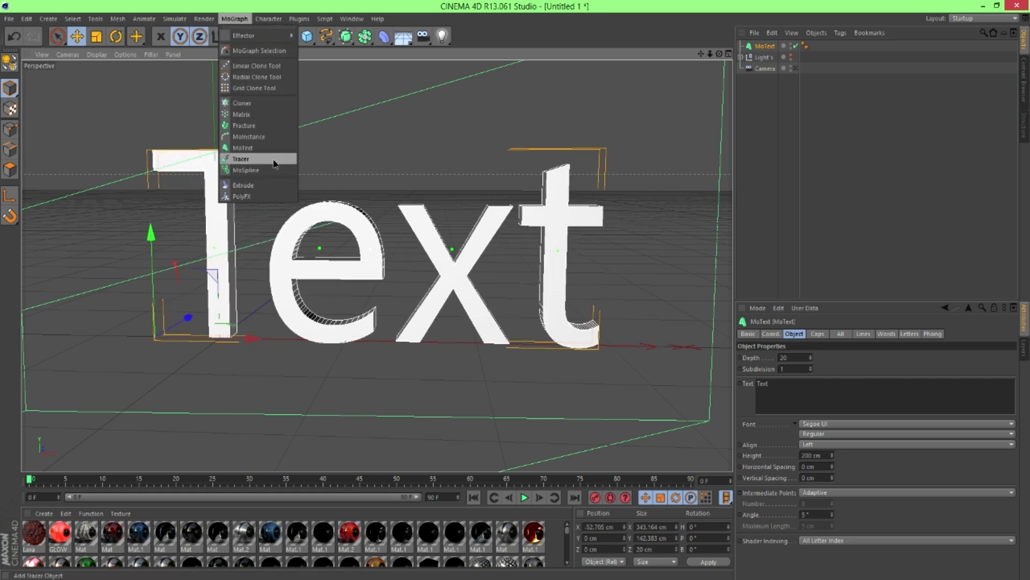
pyautogui.click(469, 362)
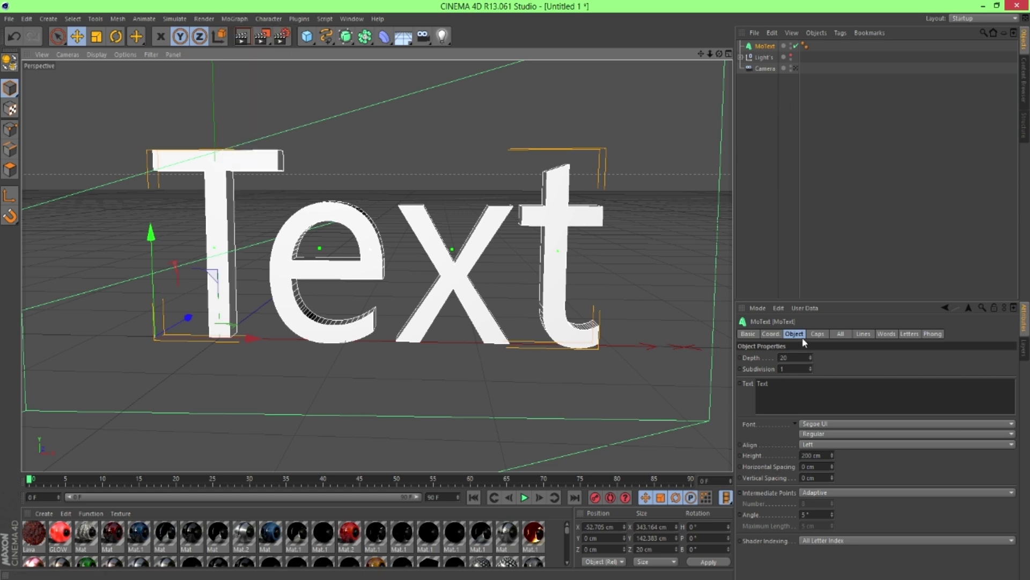
# Change the MoText object's text to TUT and its font to Manteka
pyautogui.click(769, 392)
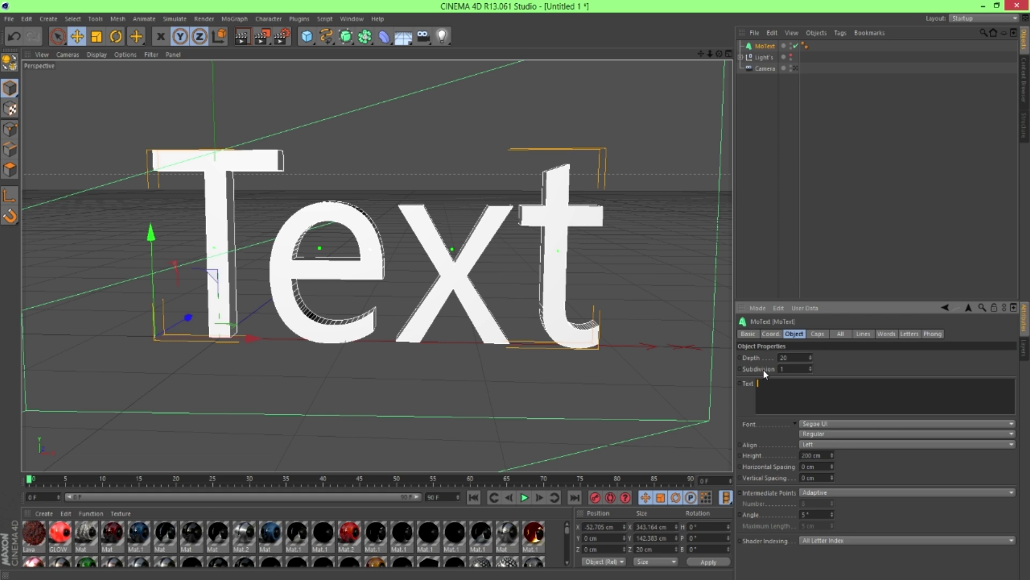
pyautogui.click(688, 218)
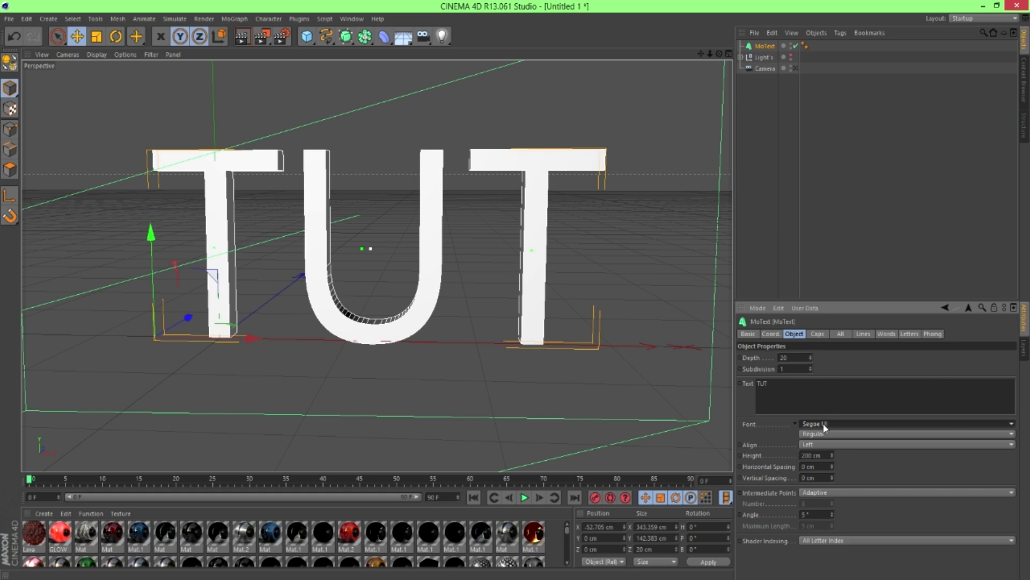
pyautogui.click(825, 424)
pyautogui.scroll(4, 841, 381)
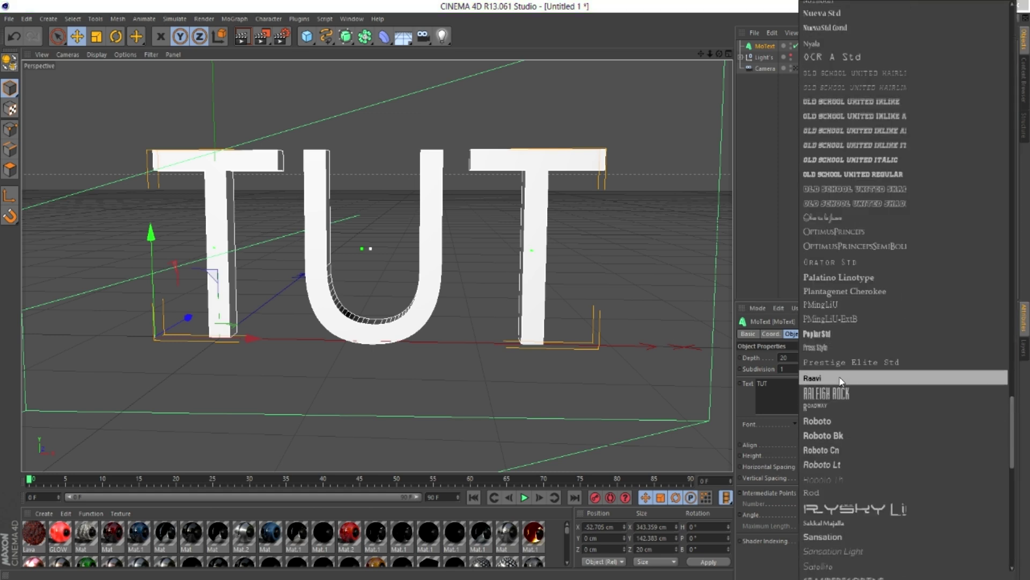
pyautogui.scroll(3, 841, 380)
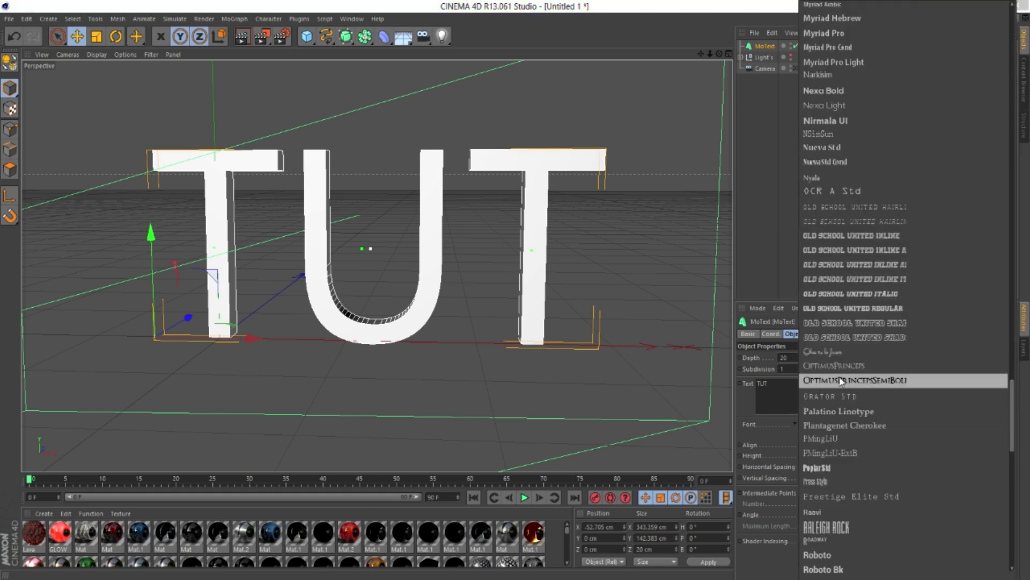
pyautogui.scroll(5, 841, 380)
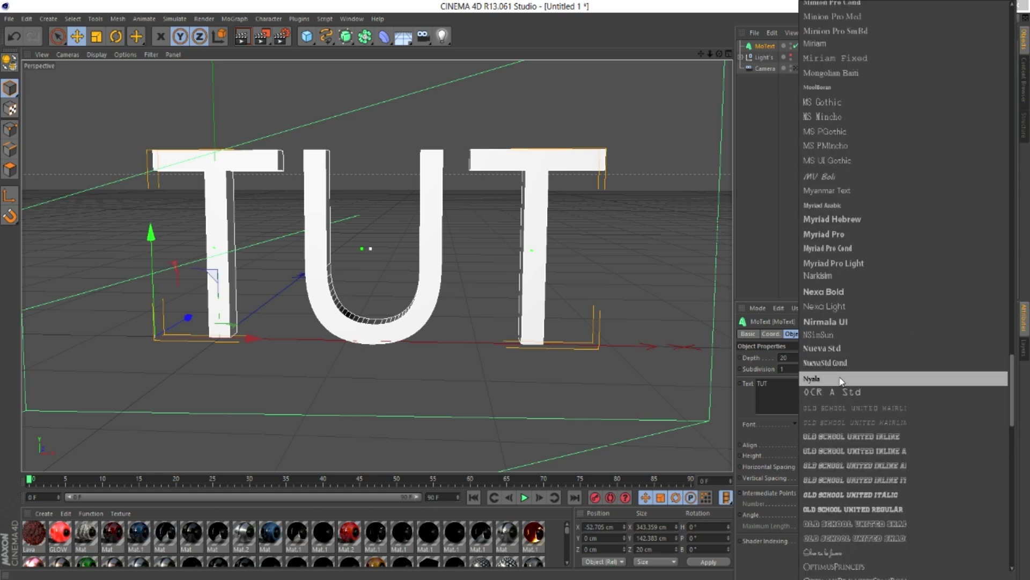
pyautogui.scroll(2, 841, 380)
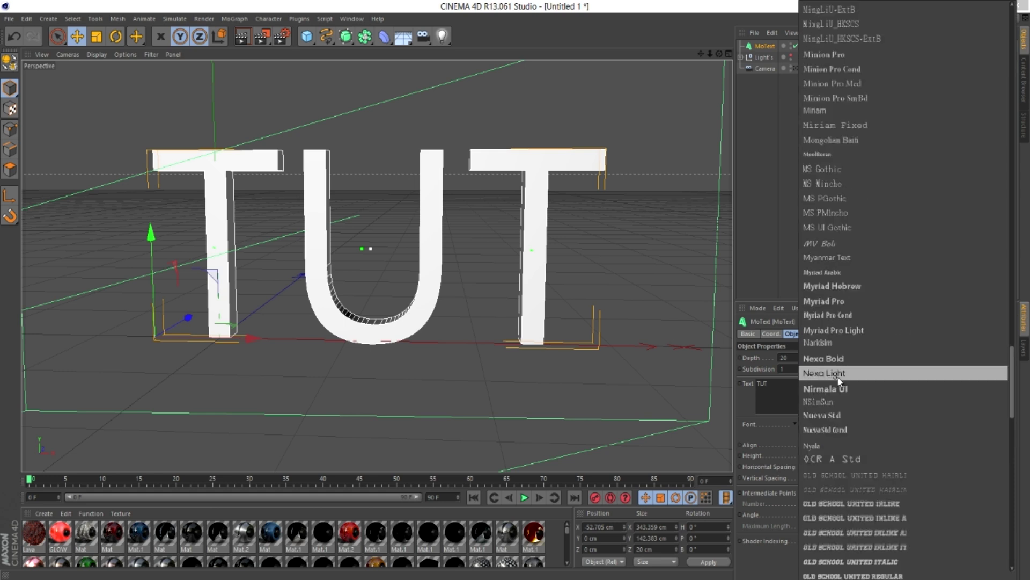
pyautogui.scroll(6, 843, 301)
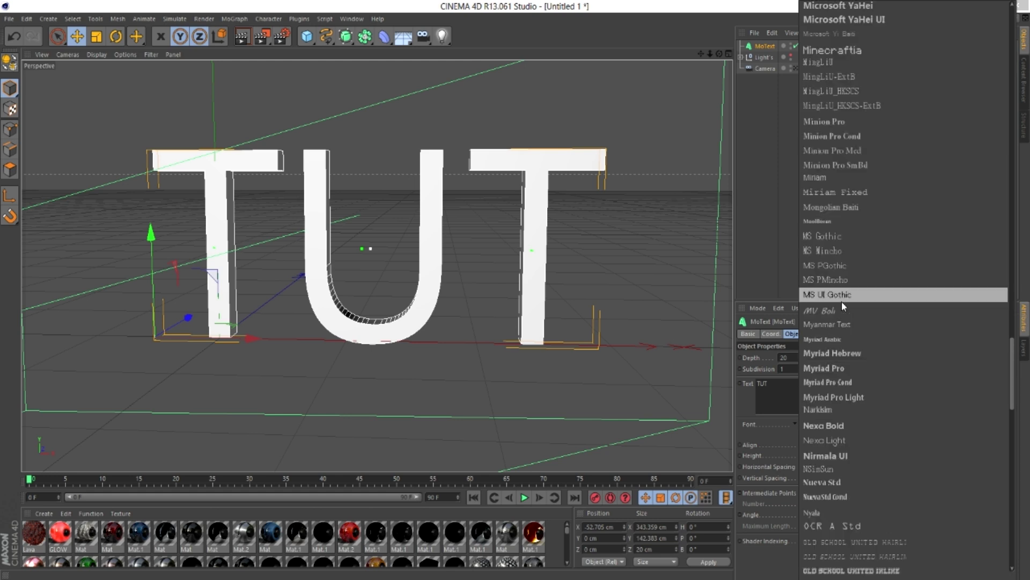
pyautogui.scroll(3, 842, 302)
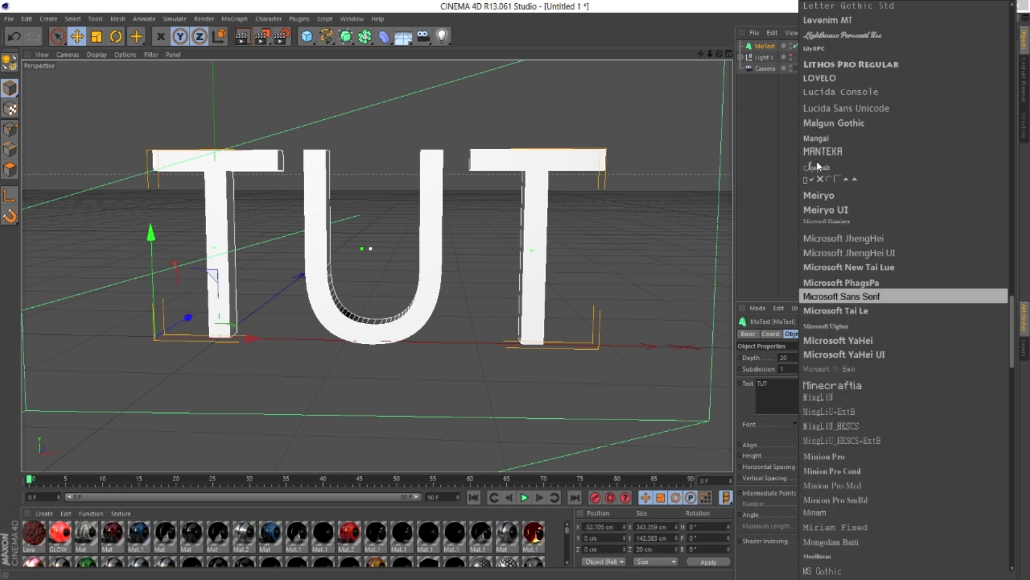
pyautogui.click(833, 152)
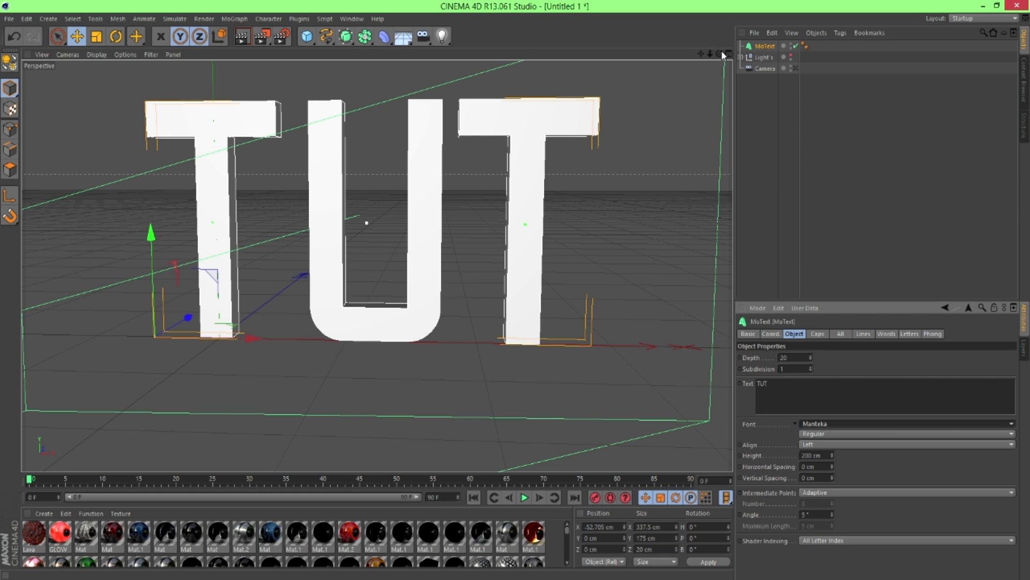
# Set the depth of the TUT text to 65 cm
pyautogui.moveTo(700, 53); pyautogui.dragTo(810, 356)
pyautogui.click(811, 359)
pyautogui.click(810, 360)
pyautogui.click(811, 359)
pyautogui.click(810, 359)
pyautogui.click(810, 359)
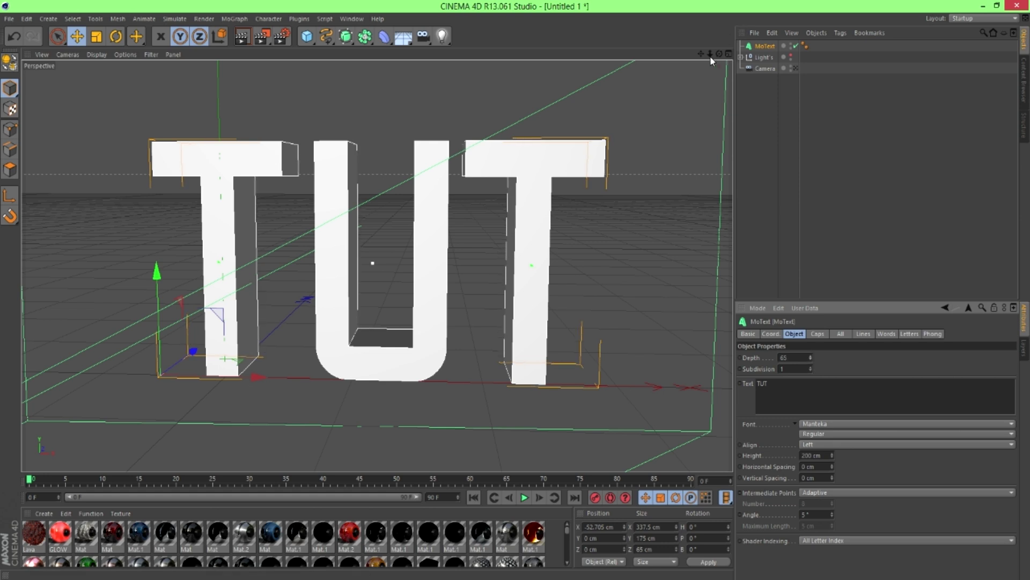
pyautogui.moveTo(702, 54); pyautogui.dragTo(728, 58)
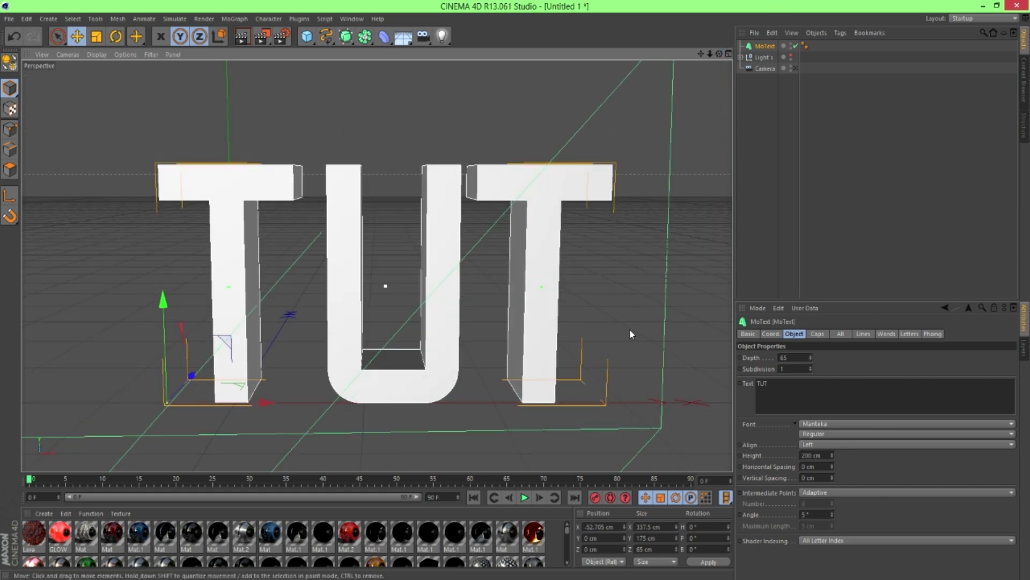
# Enlarge the material list and apply the Tron Purple material and the Rated Grey material to the MoText object, in that order
pyautogui.moveTo(392, 506); pyautogui.dragTo(398, 409)
pyautogui.scroll(-2, 294, 474)
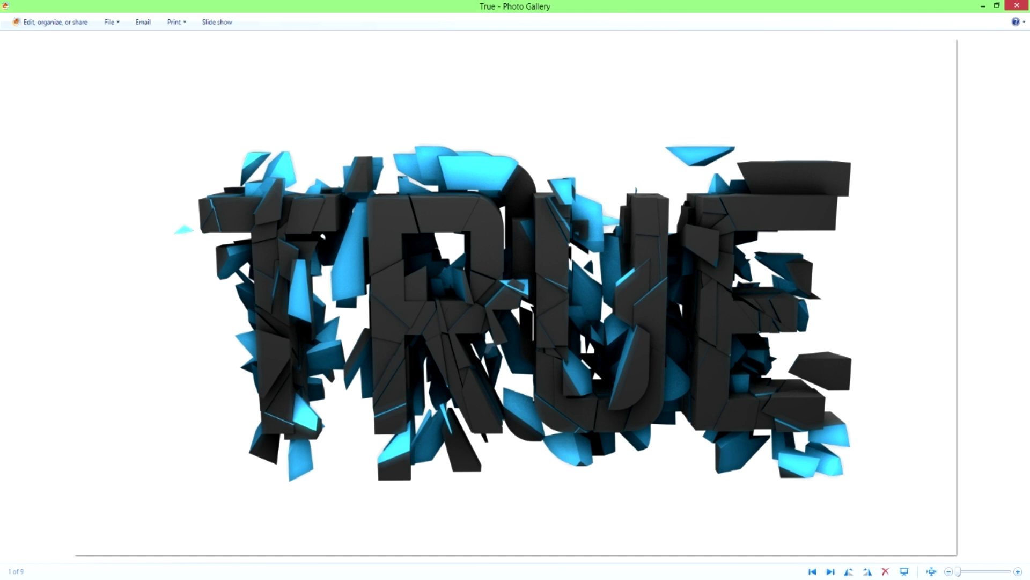
pyautogui.click(381, 524)
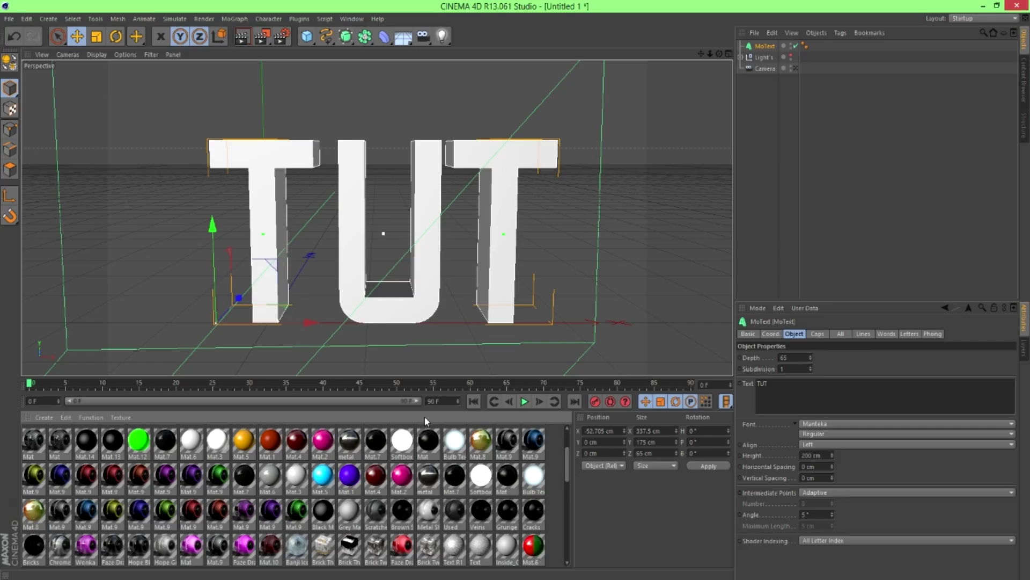
pyautogui.scroll(-5, 348, 447)
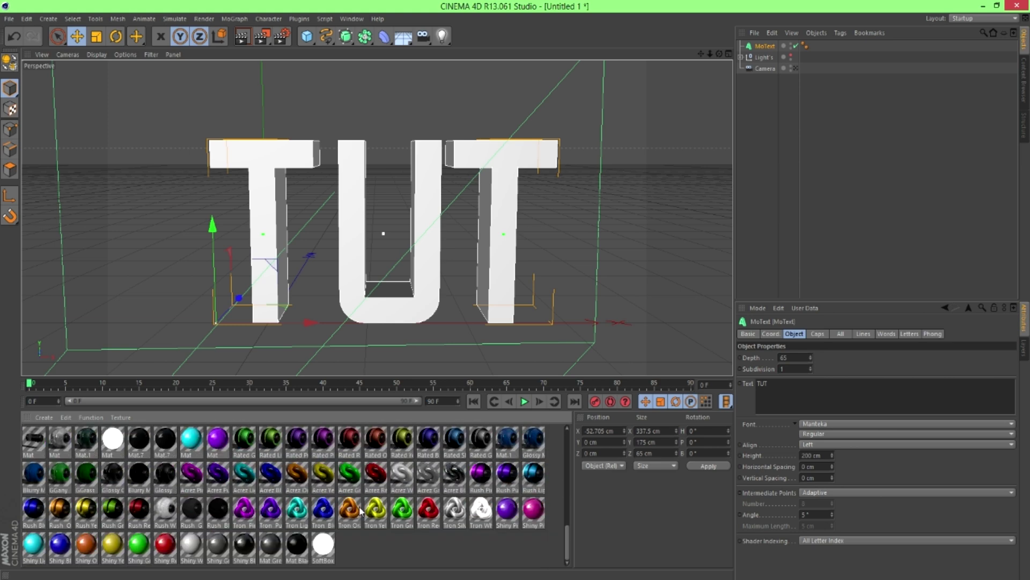
pyautogui.click(274, 516)
pyautogui.moveTo(272, 516); pyautogui.dragTo(772, 48)
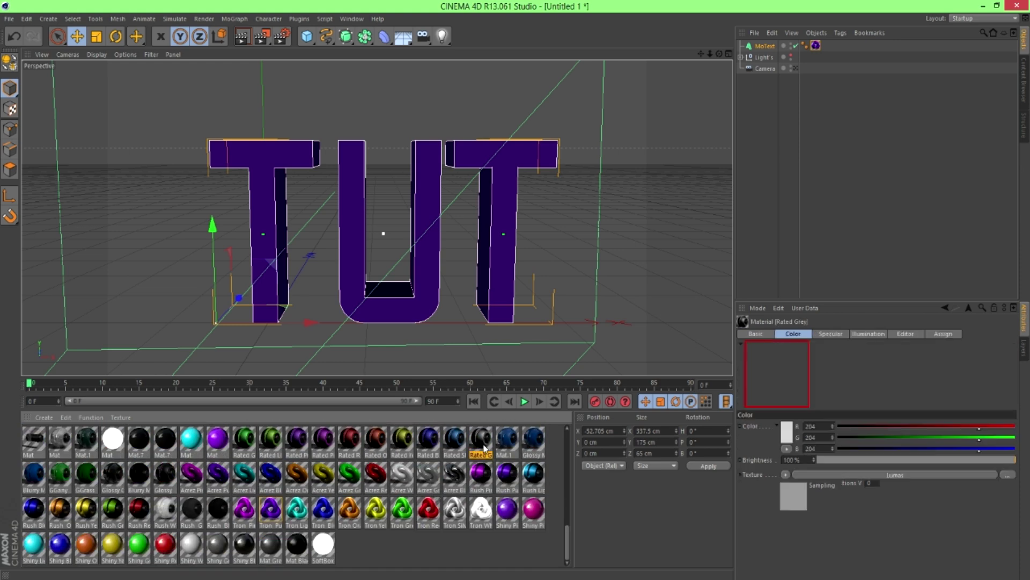
pyautogui.click(483, 444)
pyautogui.moveTo(483, 444); pyautogui.dragTo(768, 47)
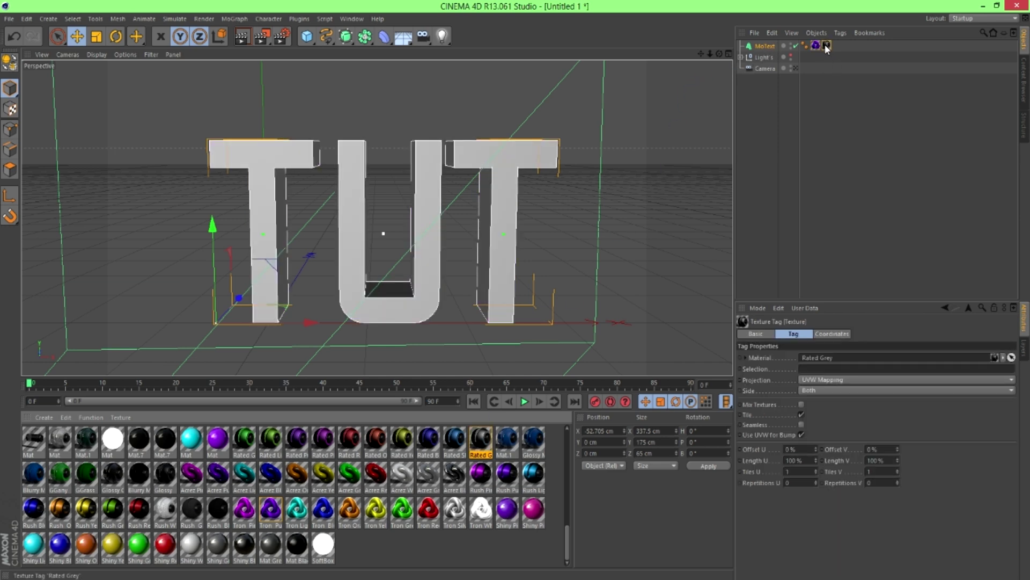
pyautogui.click(820, 95)
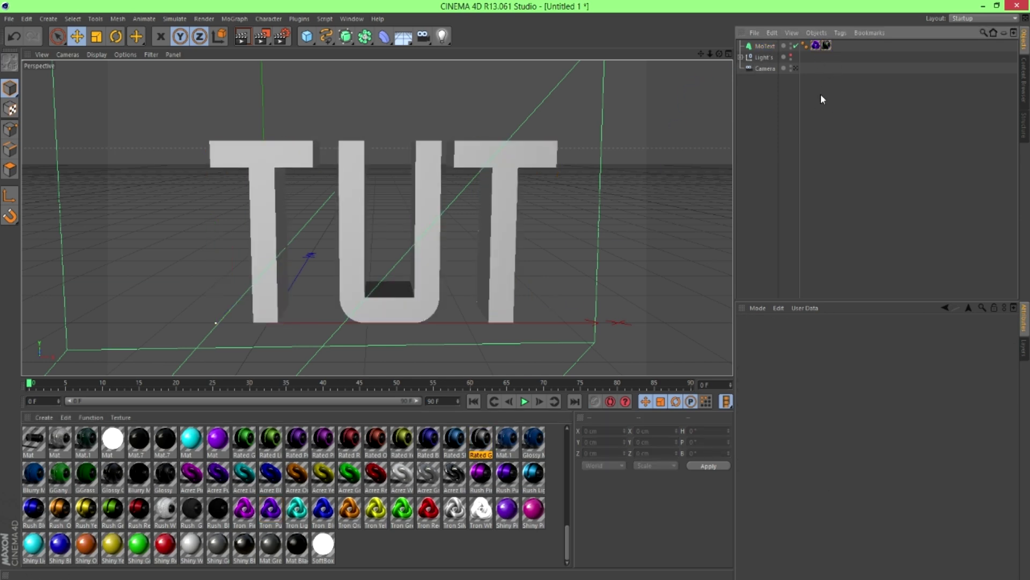
pyautogui.click(827, 46)
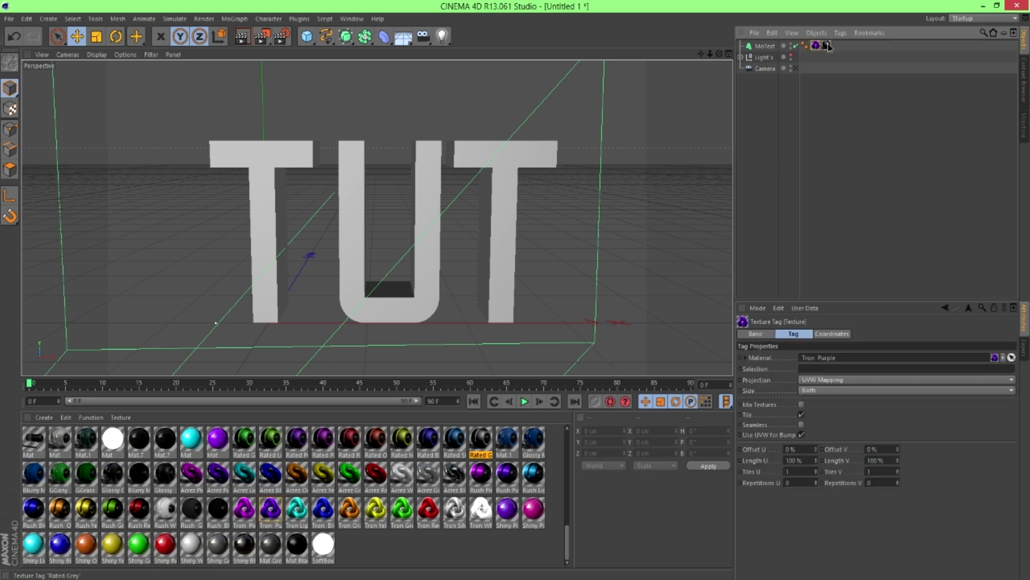
pyautogui.click(800, 119)
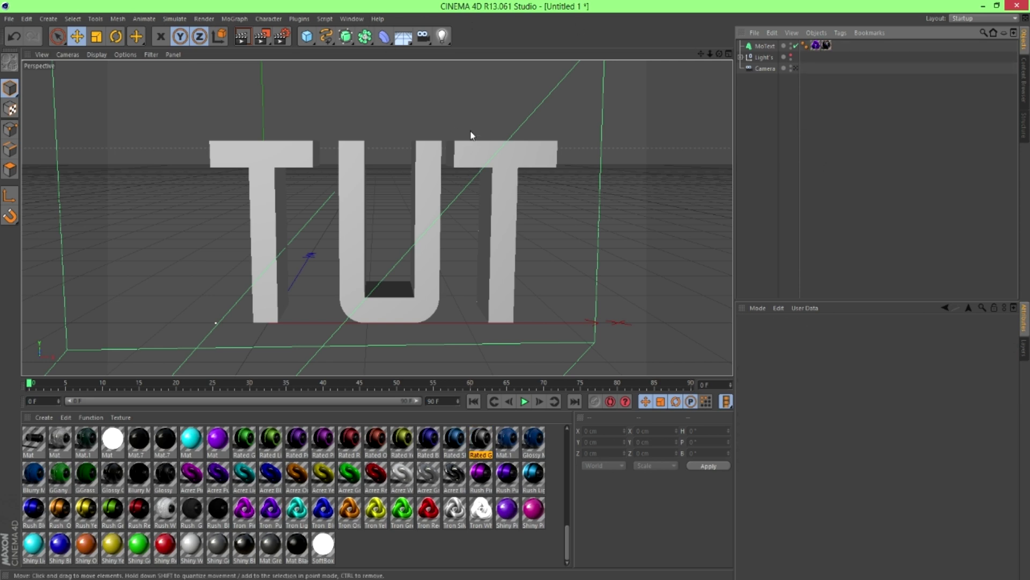
pyautogui.click(828, 46)
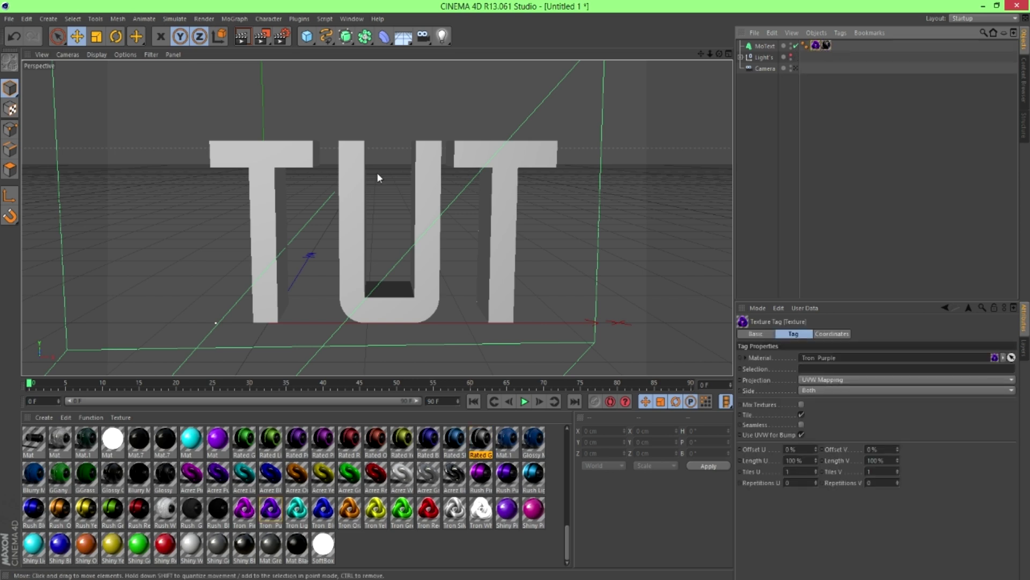
pyautogui.click(302, 550)
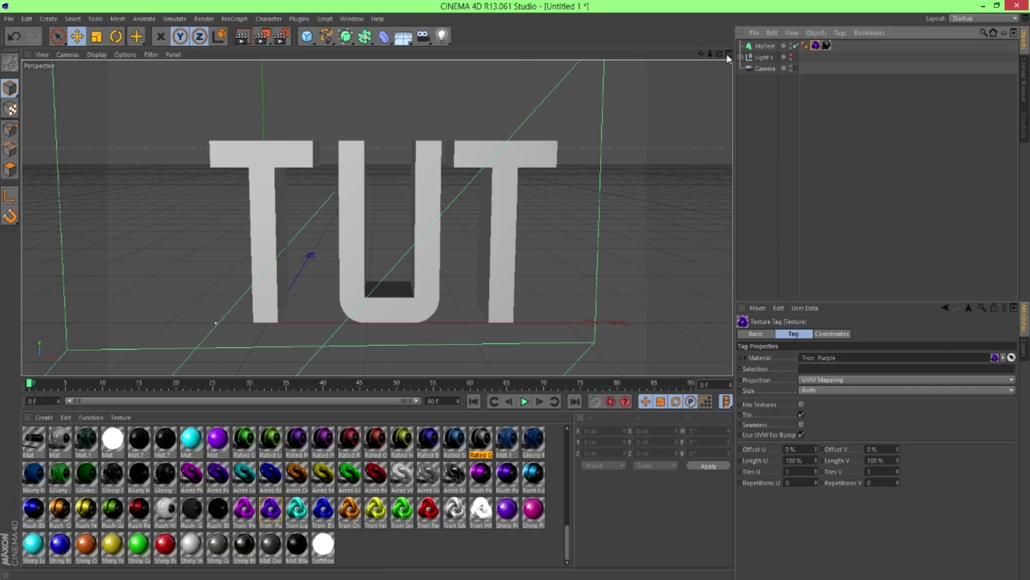
# Shrink the material list and duplicate the MoText object together with its two materials
pyautogui.click(767, 48)
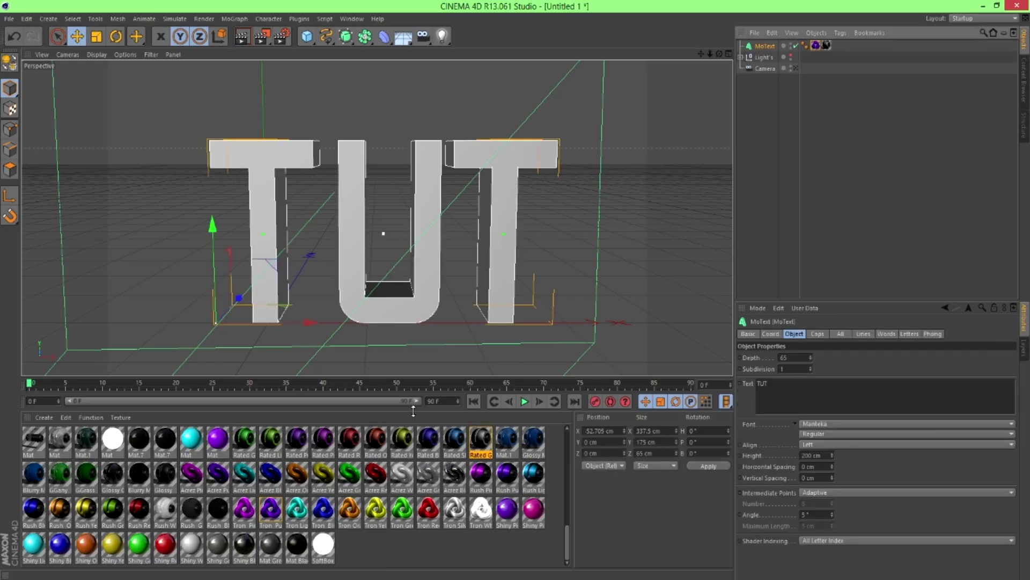
pyautogui.moveTo(413, 411); pyautogui.dragTo(416, 465)
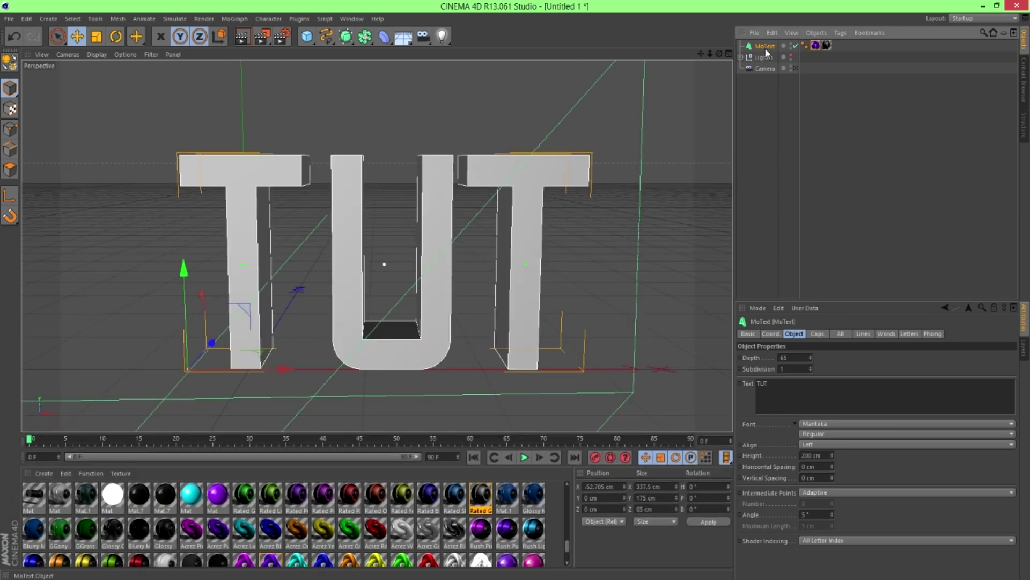
pyautogui.hotkey('ctrl', 'c')
pyautogui.hotkey('ctrl', 'v')
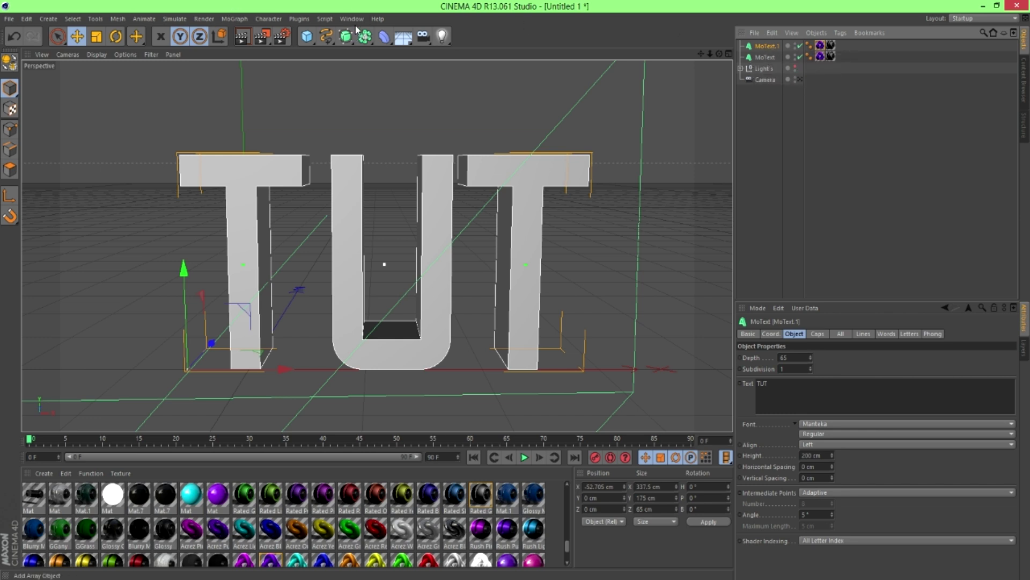
# Break the duplicated MoText object into 85 random pieces with Thrausi and close the plugin window
pyautogui.click(301, 19)
pyautogui.moveTo(325, 74)
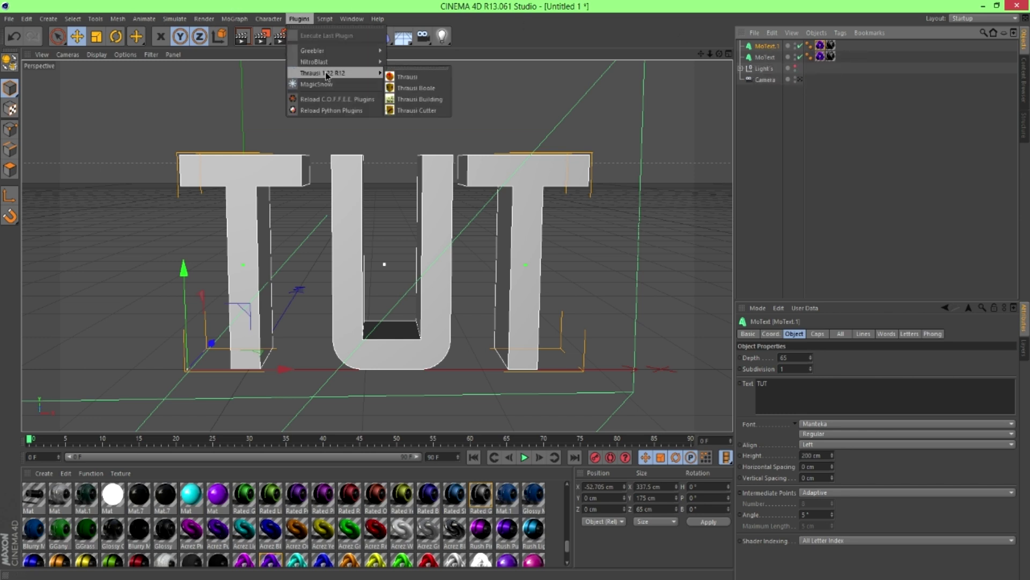
pyautogui.click(407, 77)
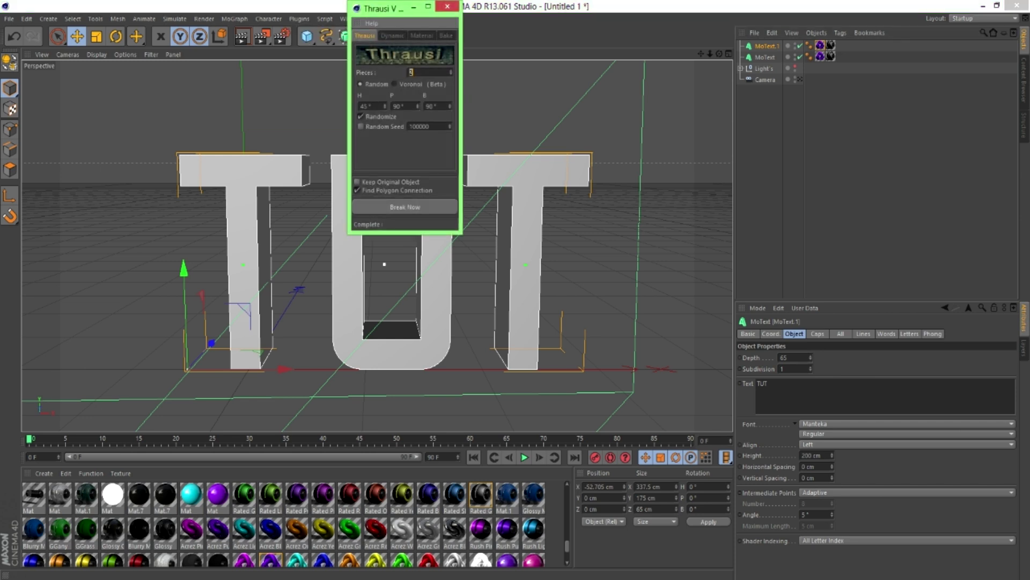
pyautogui.click(406, 207)
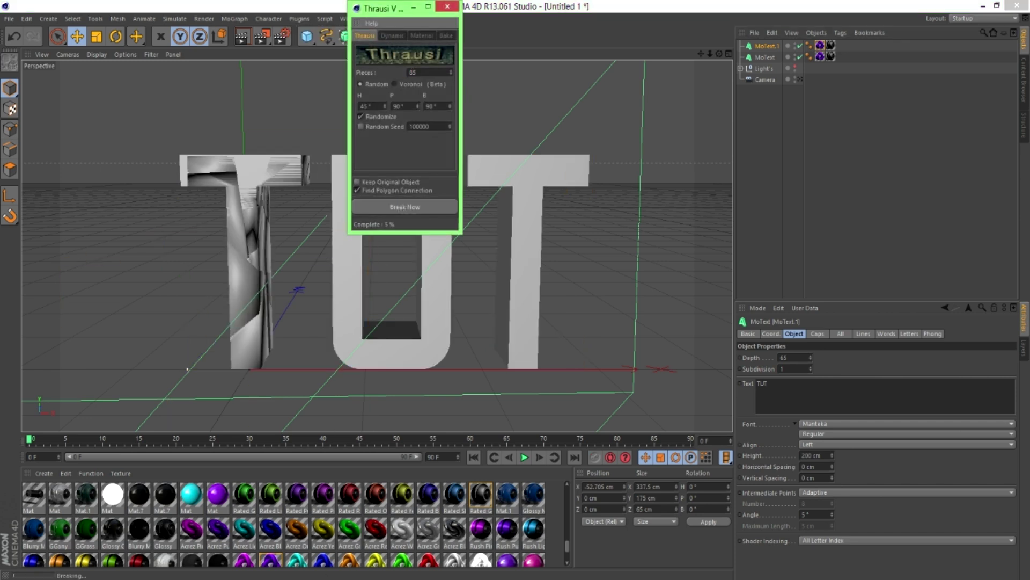
pyautogui.click(290, 537)
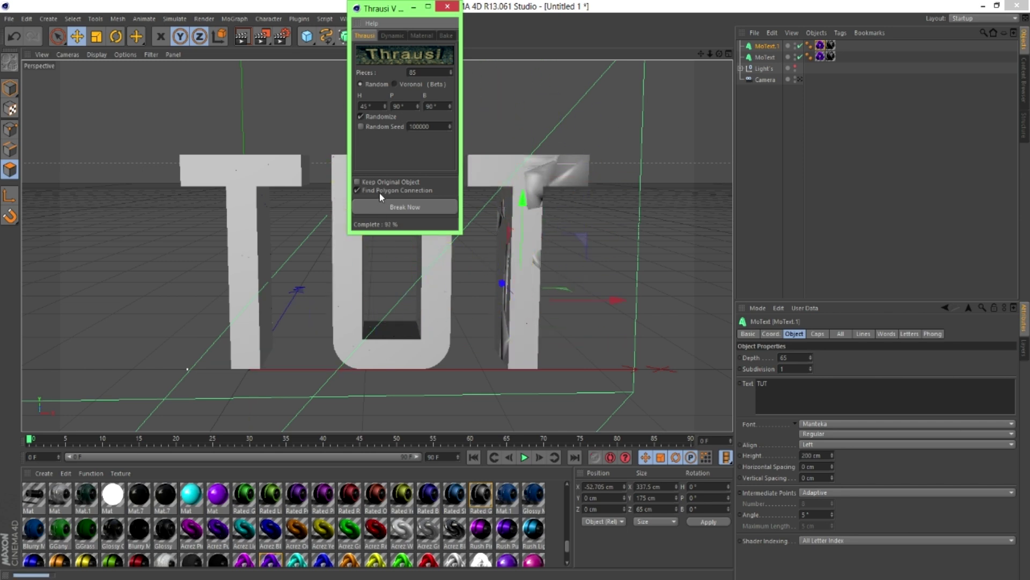
pyautogui.click(446, 7)
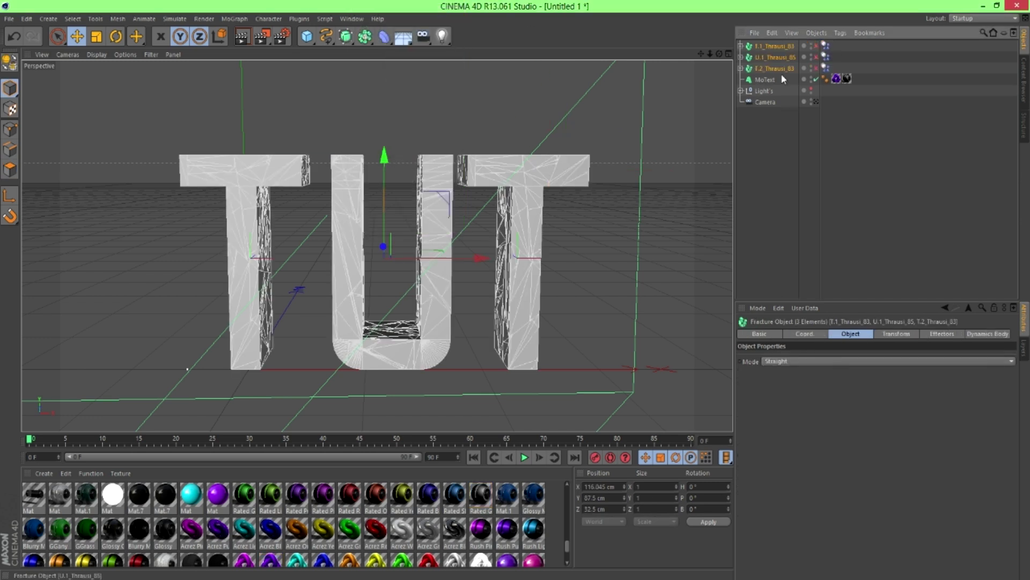
# Add a Random effector to the three fractured letter objects and enable all of them
pyautogui.click(235, 19)
pyautogui.moveTo(252, 35)
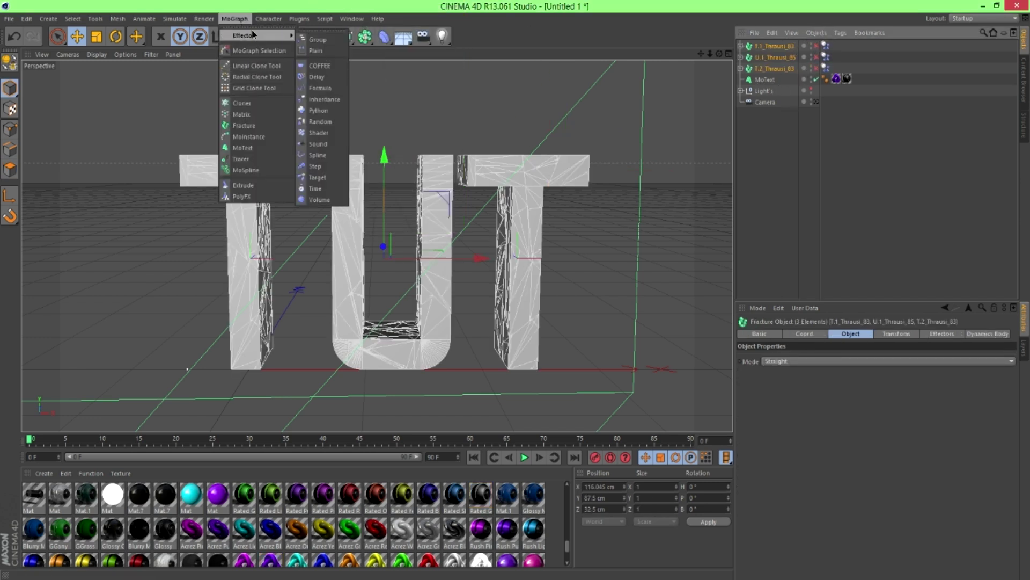
pyautogui.click(330, 120)
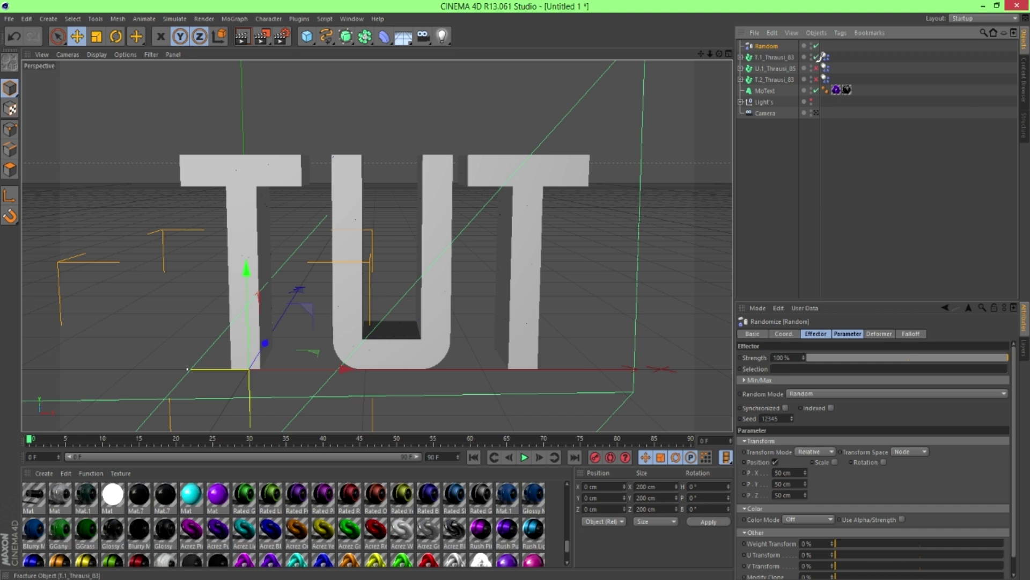
pyautogui.click(816, 68)
pyautogui.click(817, 79)
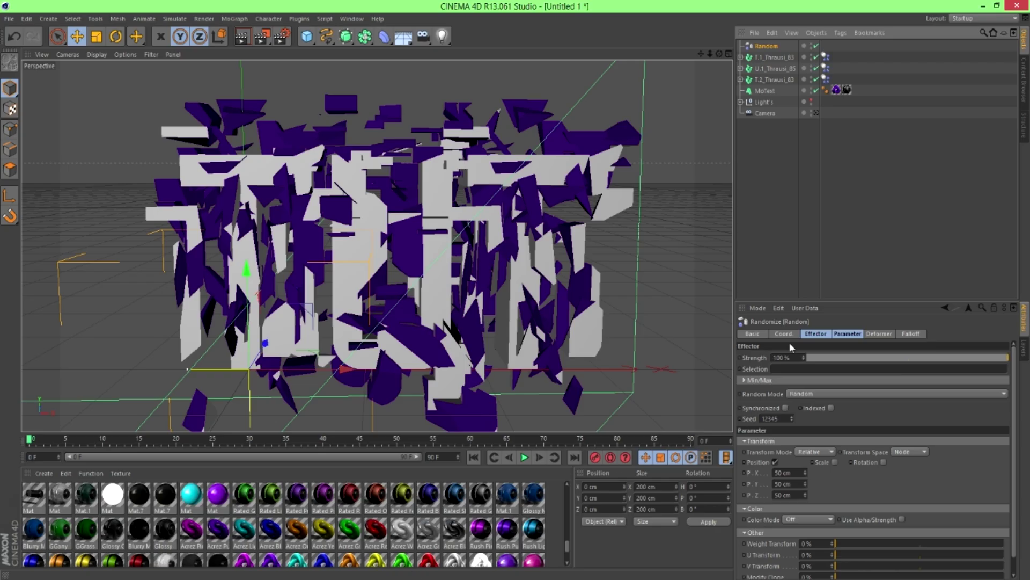
# Set the Random effector's strength to 4% and raise its seed by several increments to vary the cracks
pyautogui.click(827, 358)
pyautogui.moveTo(828, 365); pyautogui.dragTo(817, 358)
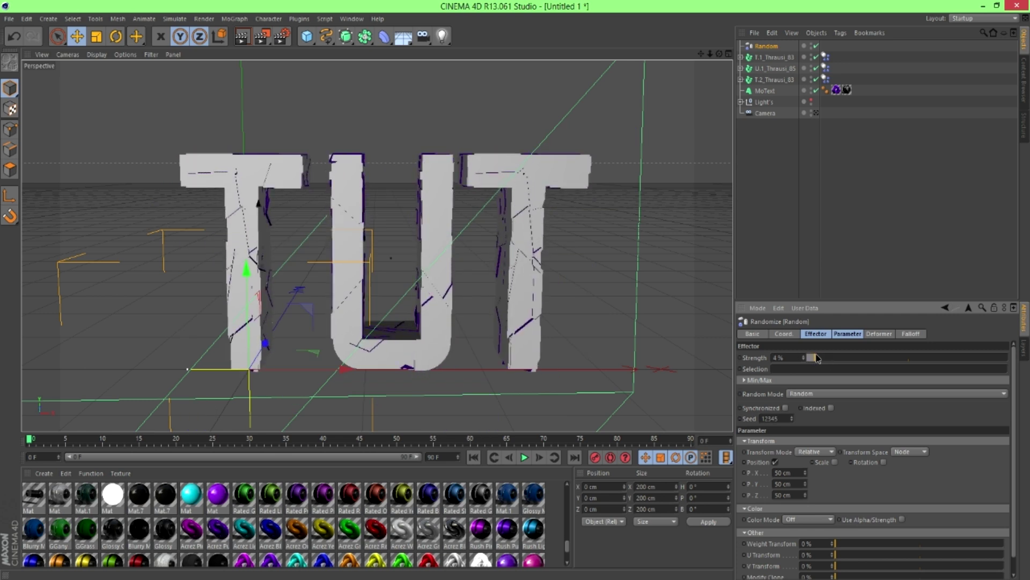
pyautogui.click(793, 418)
pyautogui.click(793, 417)
pyautogui.click(793, 418)
pyautogui.click(793, 417)
pyautogui.click(793, 418)
pyautogui.click(792, 417)
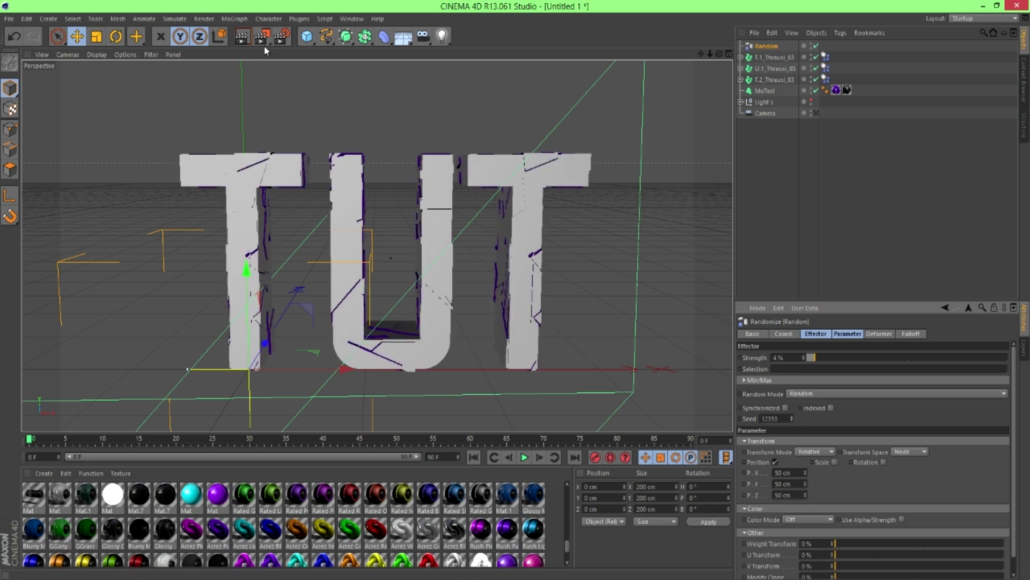
# Render a preview region around the whole TUT text to examine the cracks and clear it
pyautogui.moveTo(262, 38); pyautogui.dragTo(304, 54)
pyautogui.moveTo(179, 98); pyautogui.dragTo(614, 375)
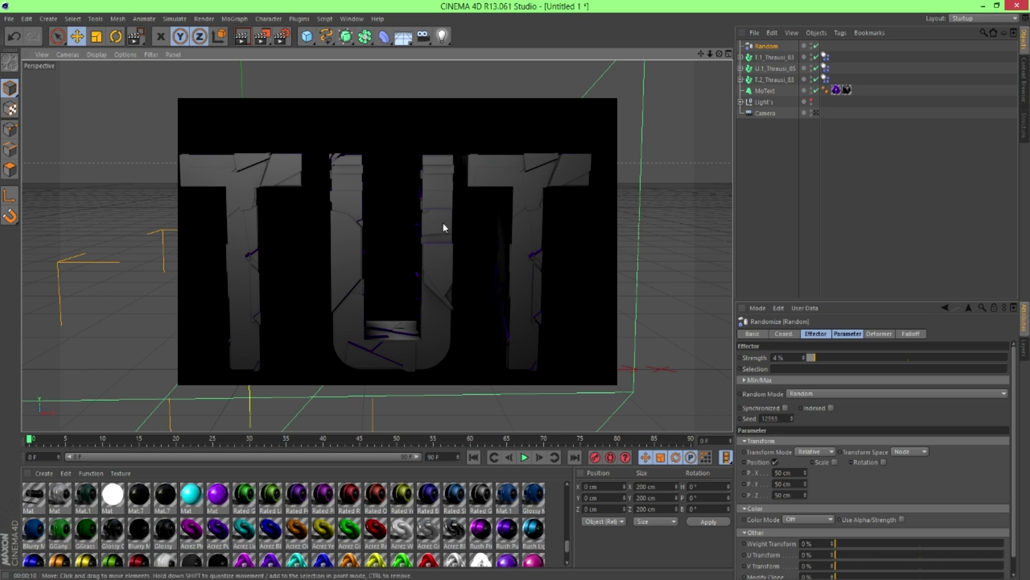
pyautogui.click(790, 182)
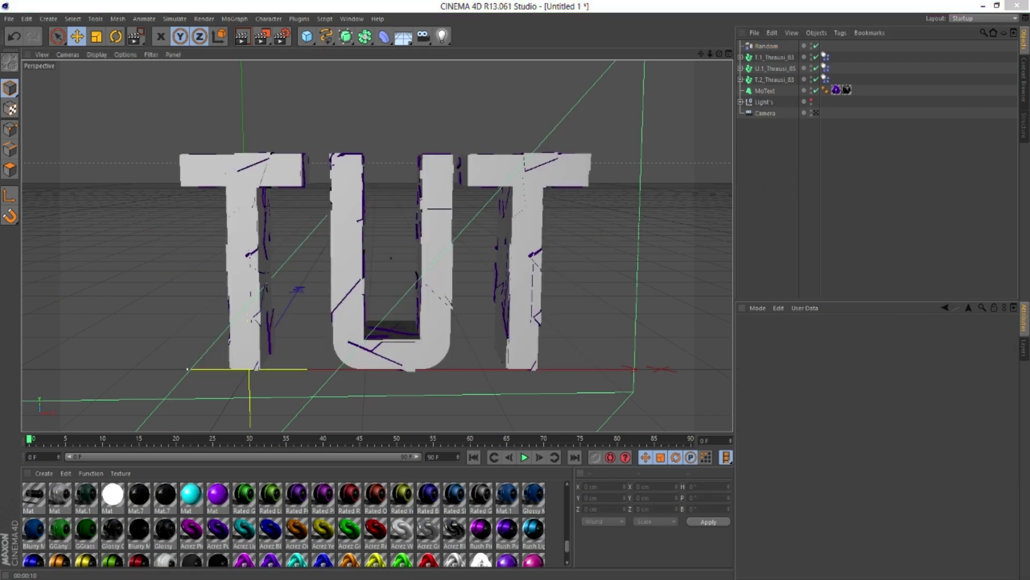
pyautogui.click(333, 575)
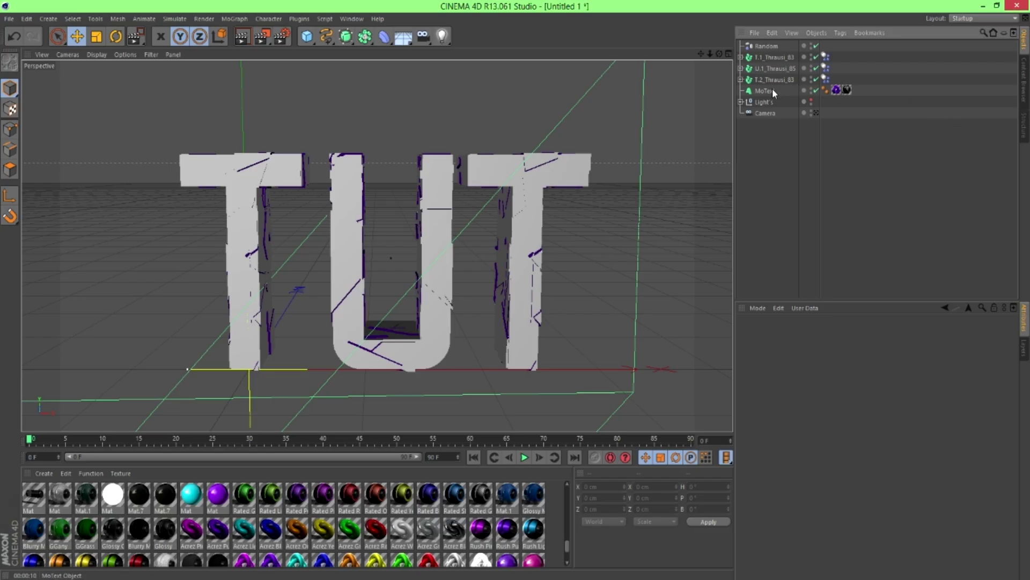
# Break the remaining MoText object into 85 random pieces with Thrausi
pyautogui.click(773, 90)
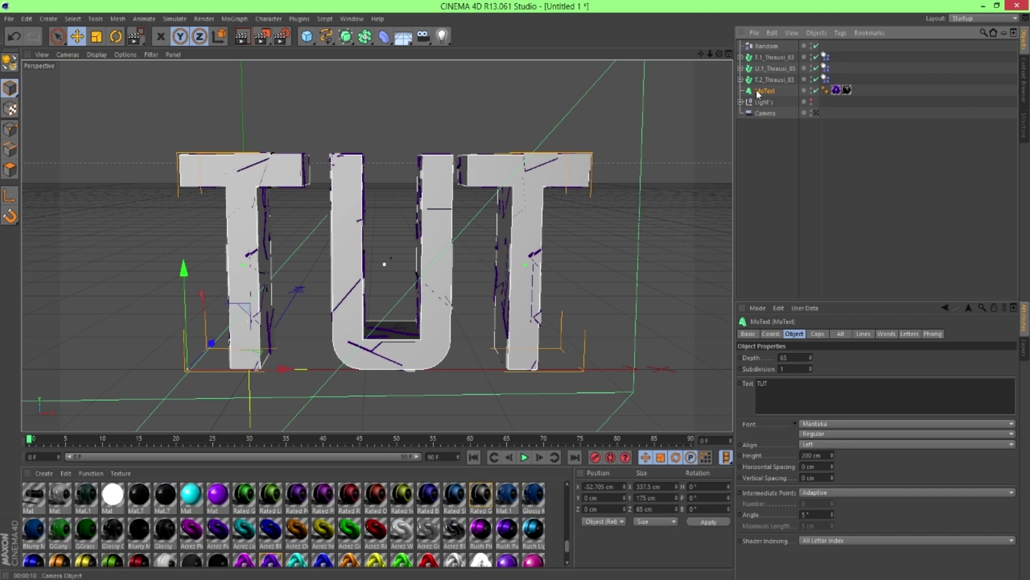
pyautogui.click(299, 20)
pyautogui.moveTo(333, 72)
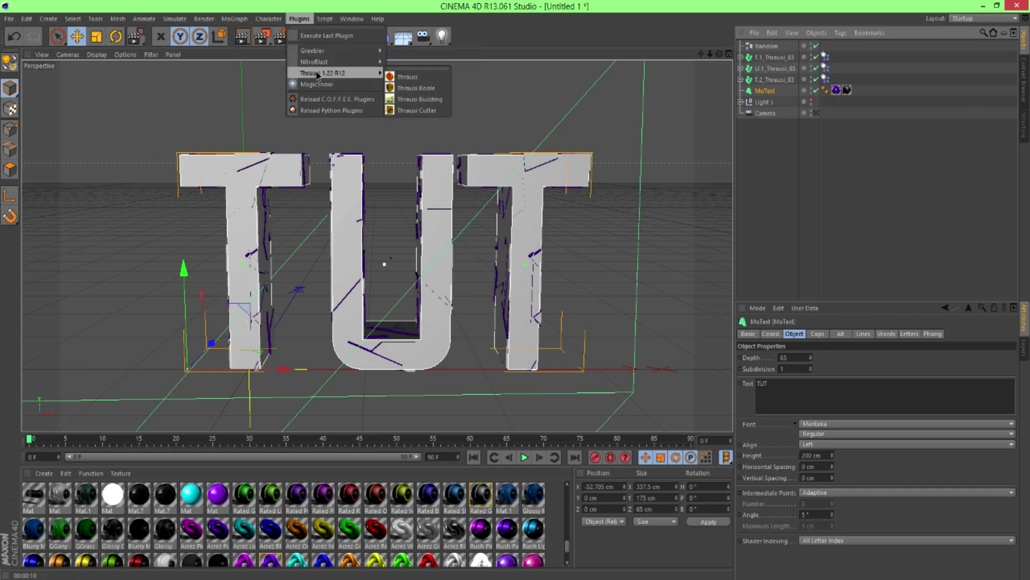
pyautogui.click(402, 79)
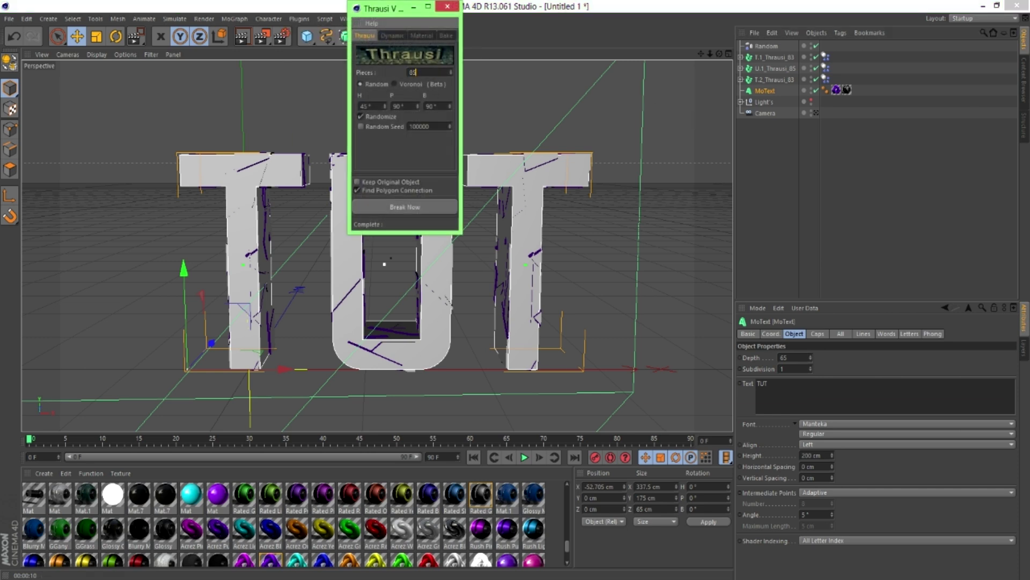
pyautogui.click(398, 212)
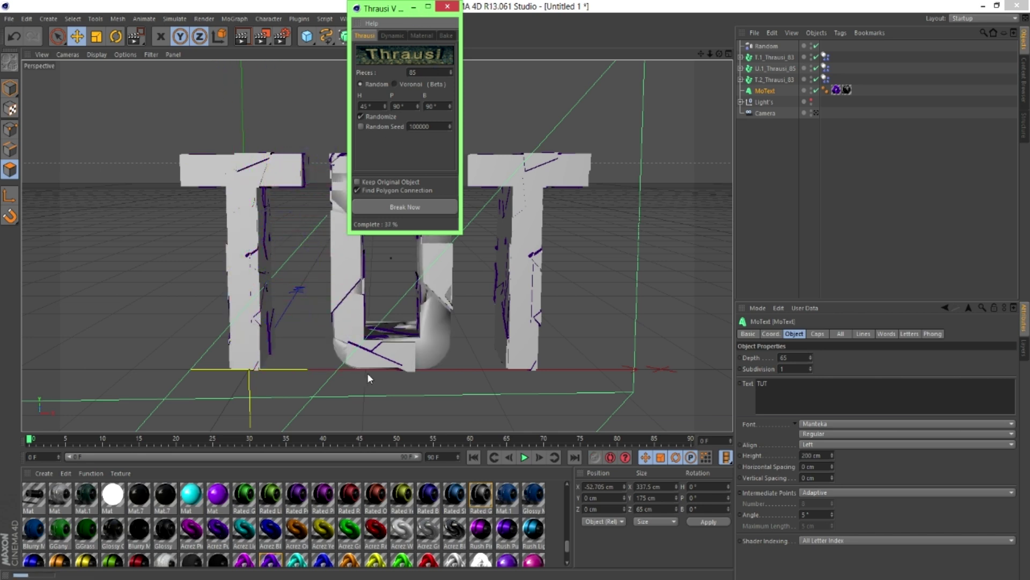
# Switch to Photo Gallery and examine the outer shards in the TRUE reference renders
pyautogui.moveTo(324, 578)
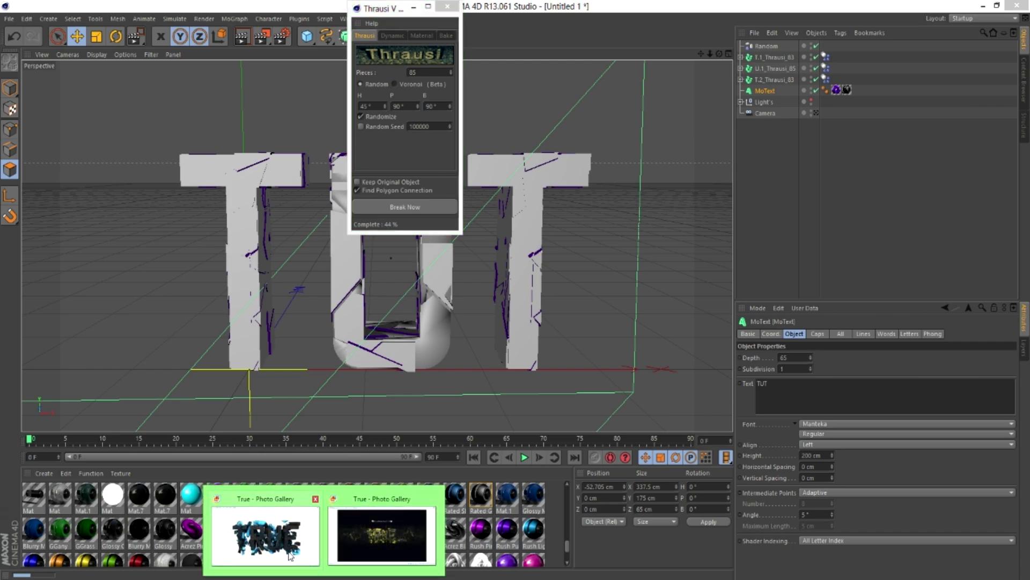
pyautogui.click(263, 531)
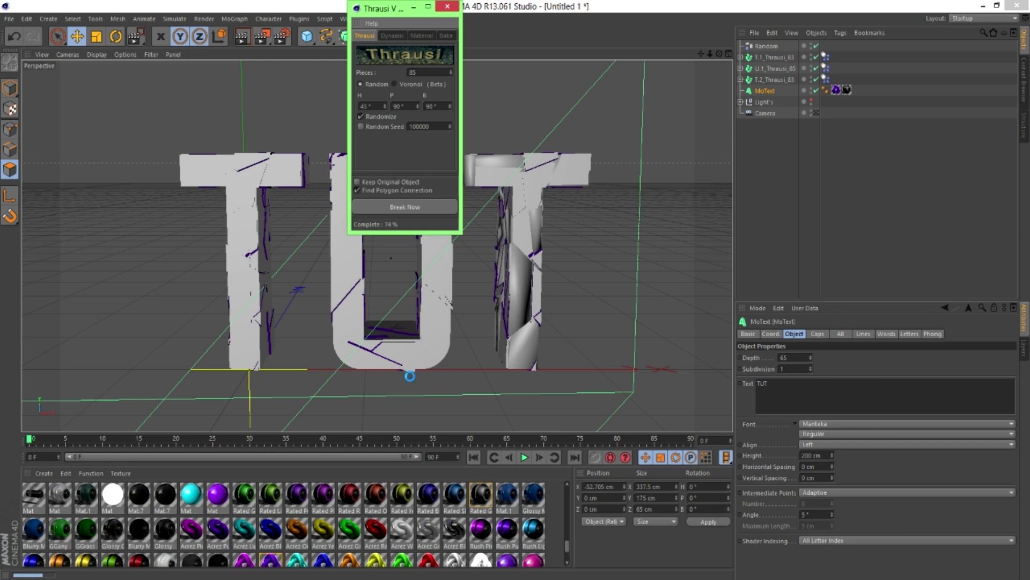
pyautogui.click(324, 578)
pyautogui.click(266, 532)
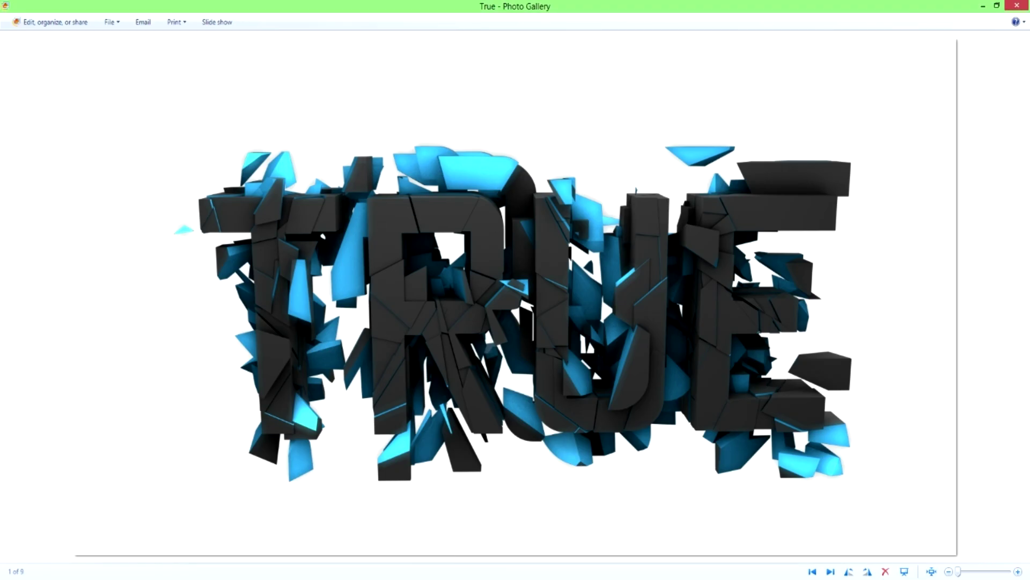
pyautogui.moveTo(342, 576)
pyautogui.click(381, 543)
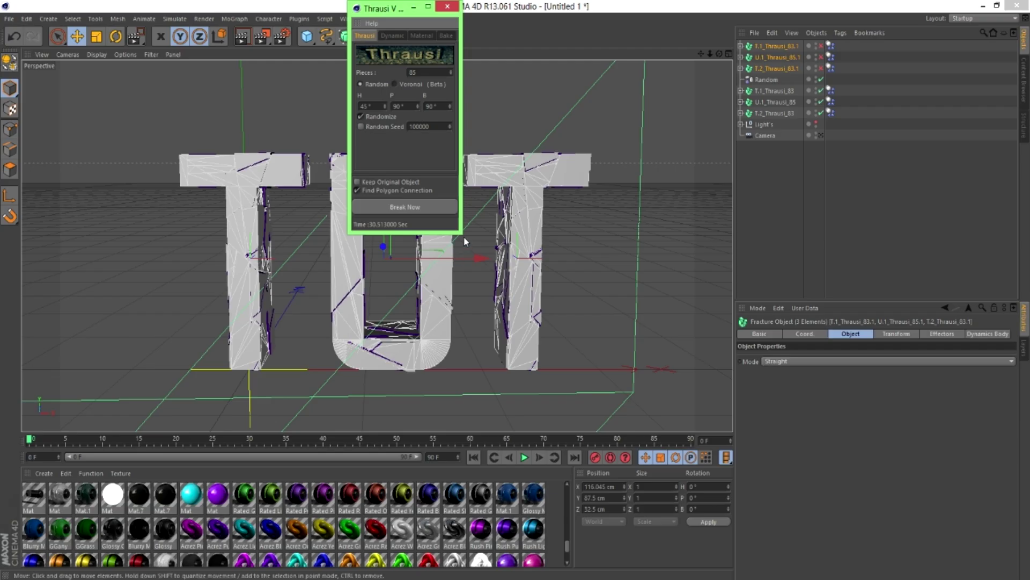
# Close Thrausi, add a second Random effector to the three new fractured letters, and enable them
pyautogui.click(447, 8)
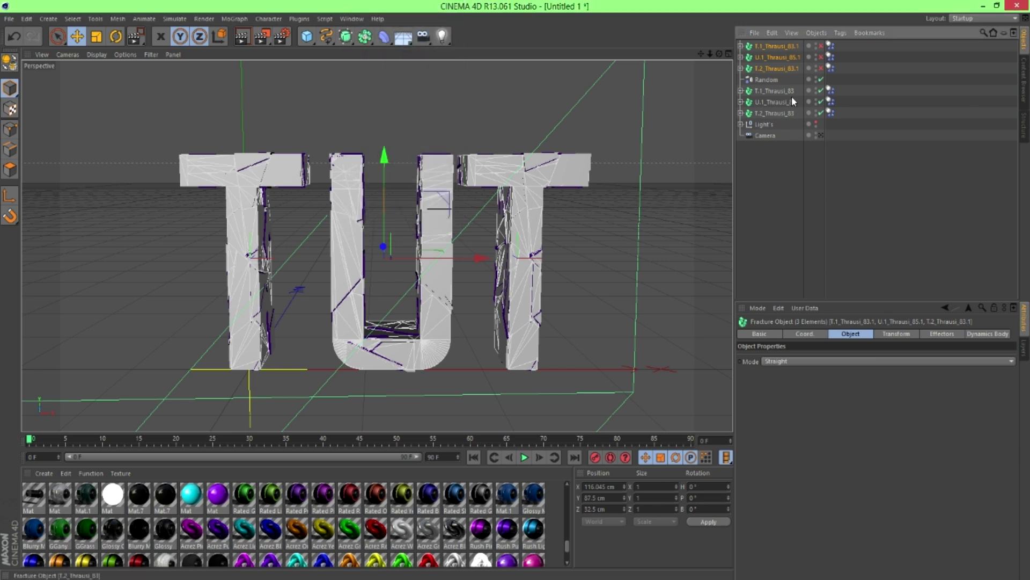
pyautogui.click(236, 20)
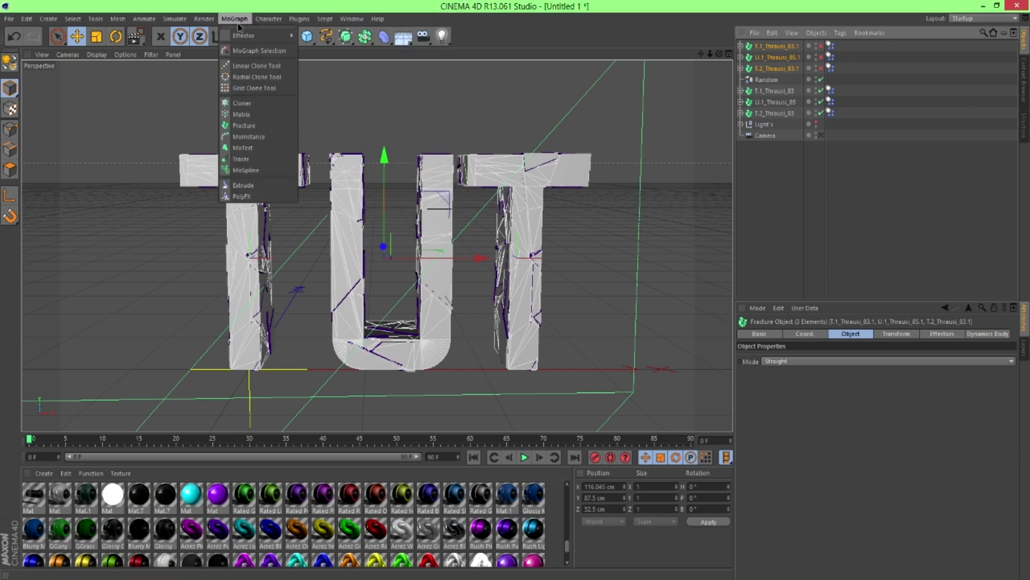
pyautogui.moveTo(241, 35)
pyautogui.click(322, 122)
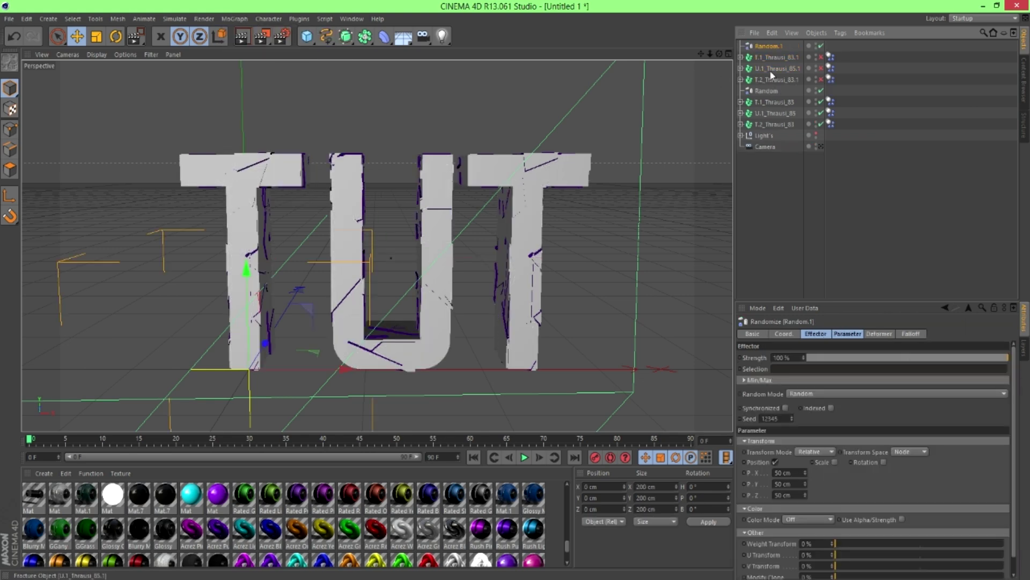
pyautogui.moveTo(821, 57); pyautogui.dragTo(822, 76)
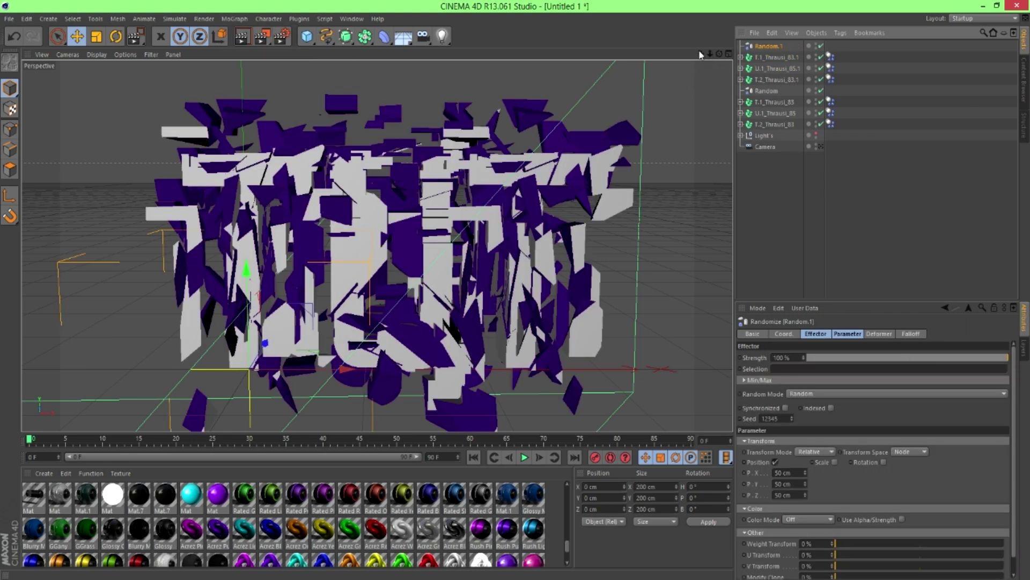
# Move the three new fractured letter objects together back along Z to about 68 cm, behind the first set
pyautogui.moveTo(700, 54); pyautogui.dragTo(671, 97)
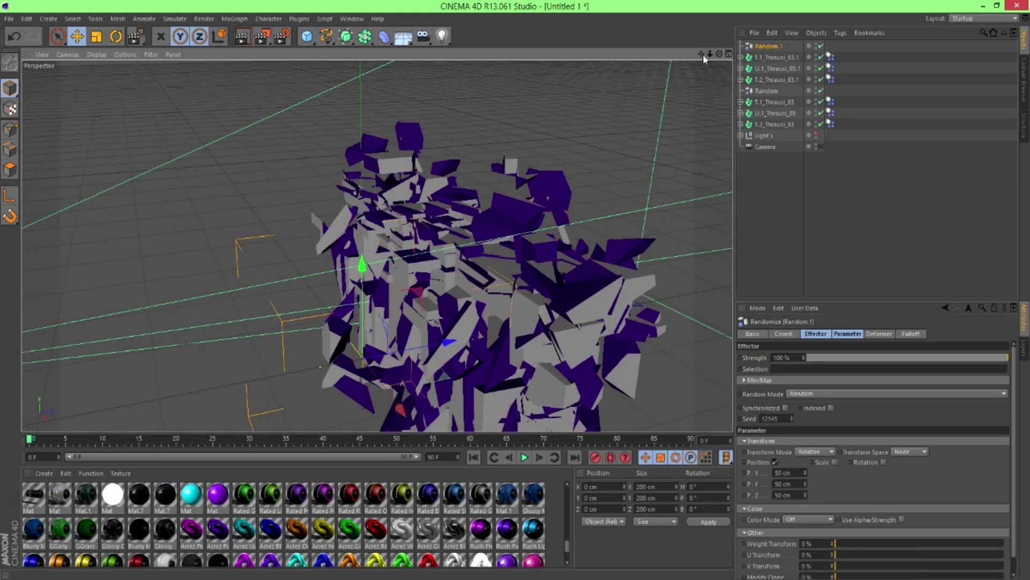
pyautogui.moveTo(701, 54); pyautogui.dragTo(683, 0)
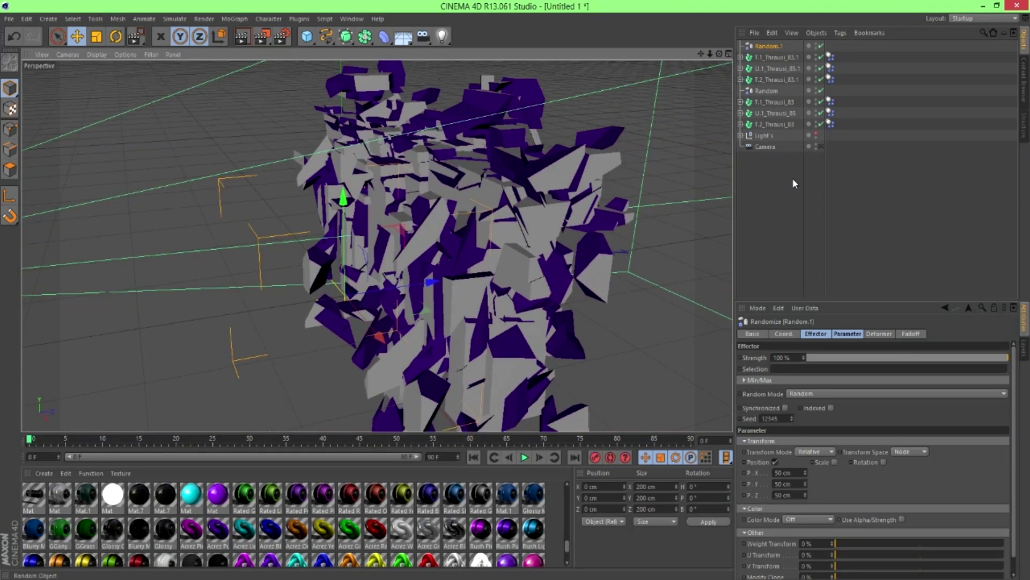
pyautogui.click(773, 57)
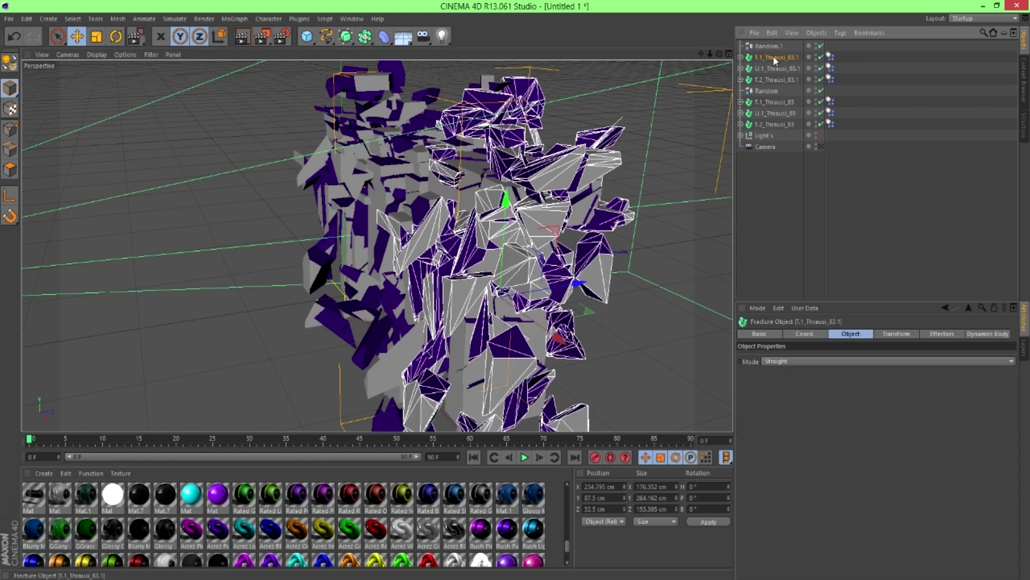
pyautogui.keyDown('shift'); pyautogui.click(772, 80); pyautogui.keyUp('shift')
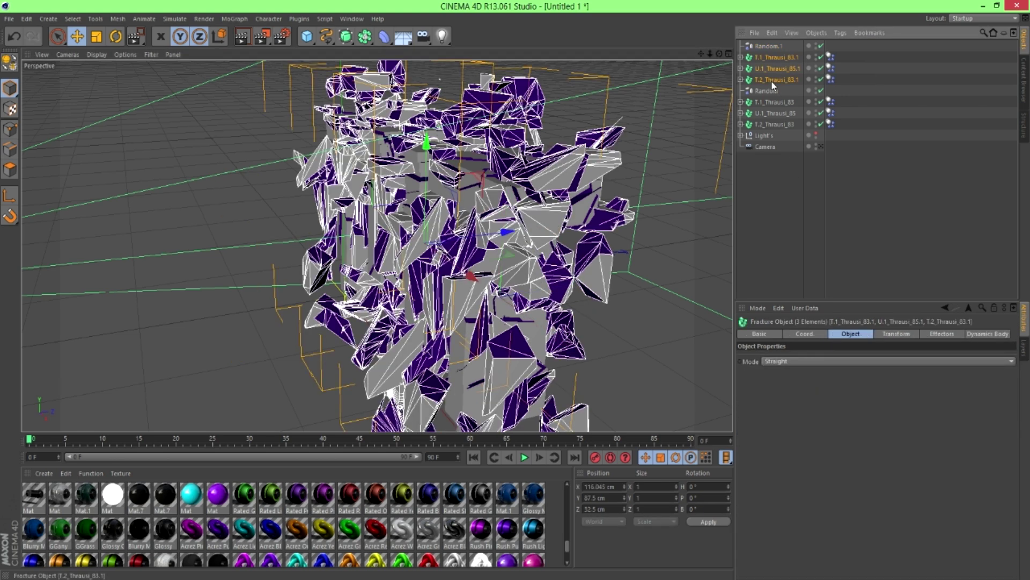
pyautogui.moveTo(503, 232); pyautogui.dragTo(535, 226)
pyautogui.moveTo(719, 53); pyautogui.dragTo(701, 43)
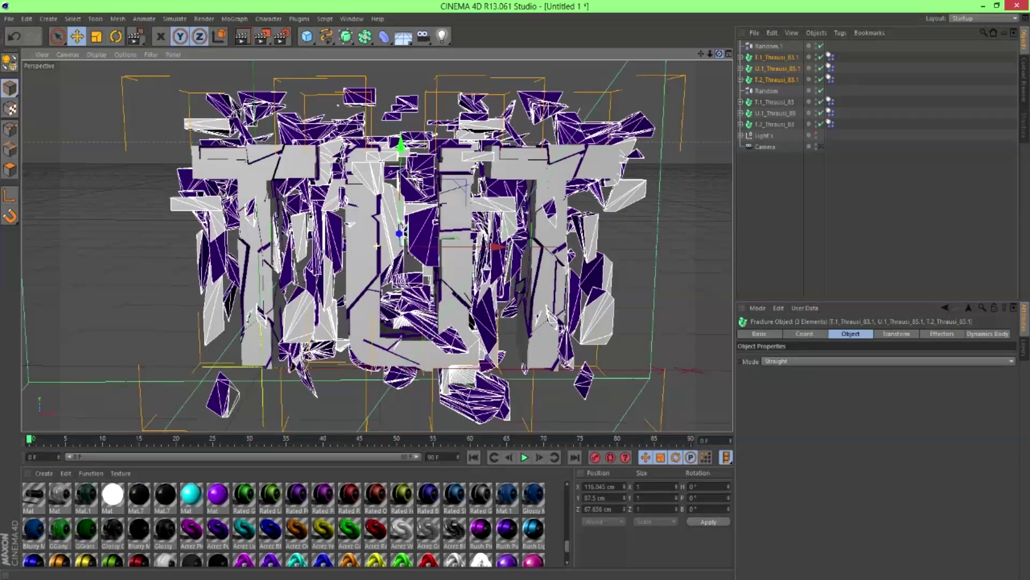
# Set the second Random effector's strength to 90% and try neighbouring seed values
pyautogui.click(767, 47)
pyautogui.moveTo(822, 360); pyautogui.dragTo(989, 359)
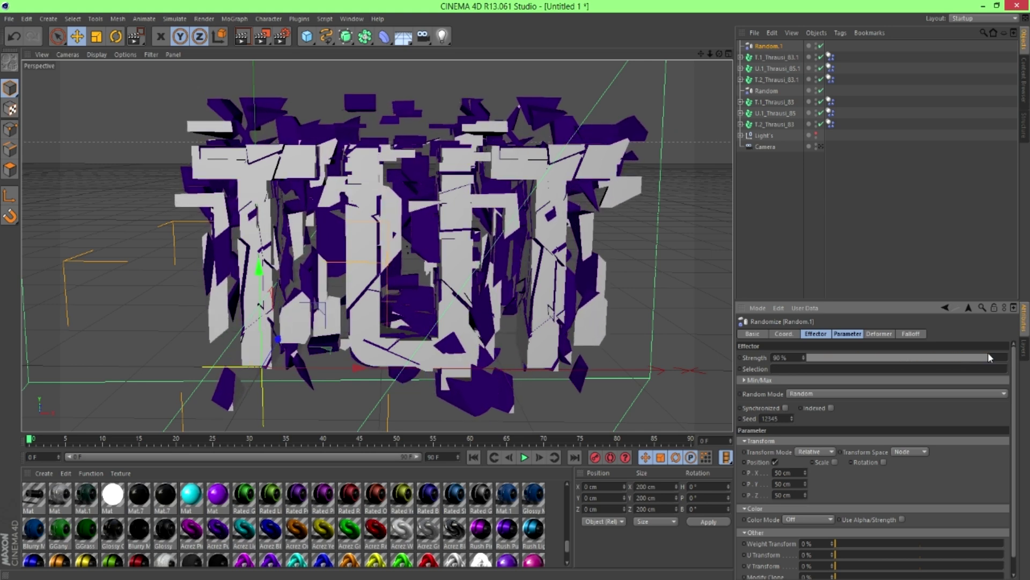
pyautogui.click(793, 417)
pyautogui.click(792, 417)
pyautogui.click(792, 421)
pyautogui.click(793, 421)
# Render a preview region over the first T and part of the U and compare it with the TRUE reference render
pyautogui.moveTo(262, 37); pyautogui.dragTo(298, 52)
pyautogui.moveTo(172, 102); pyautogui.dragTo(387, 280)
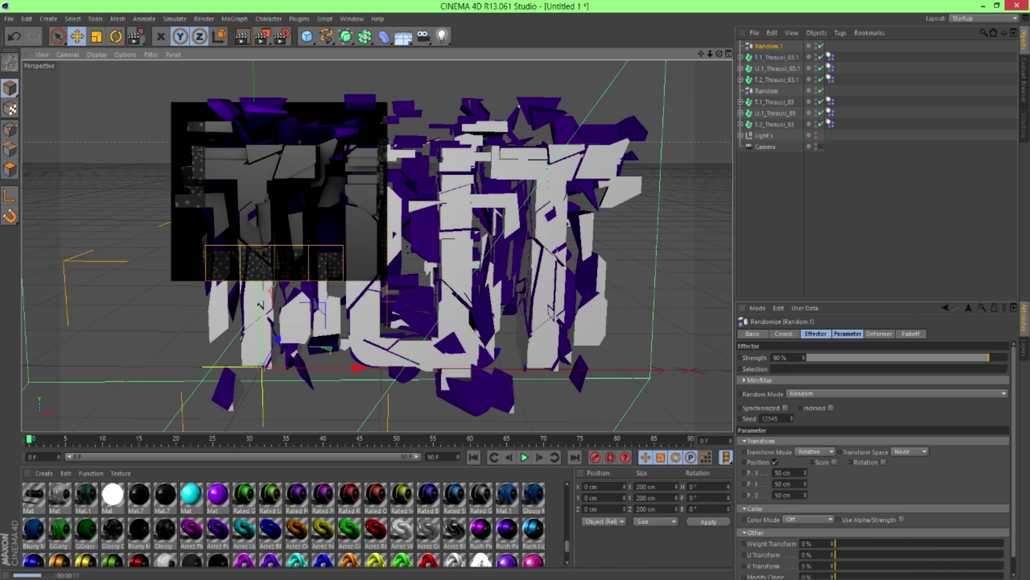
pyautogui.click(325, 578)
pyautogui.click(271, 531)
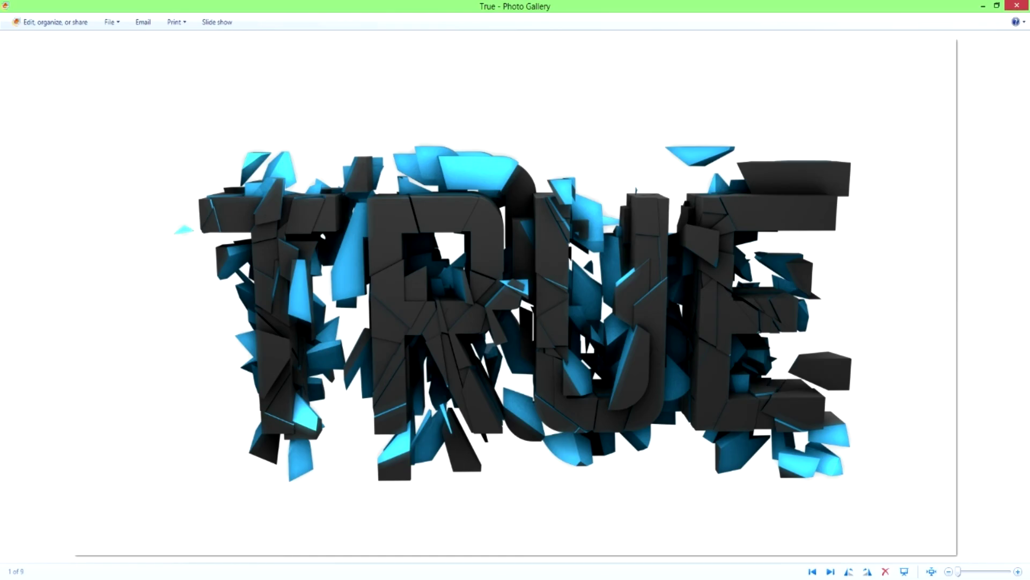
pyautogui.hotkey('alt', 'Tab')
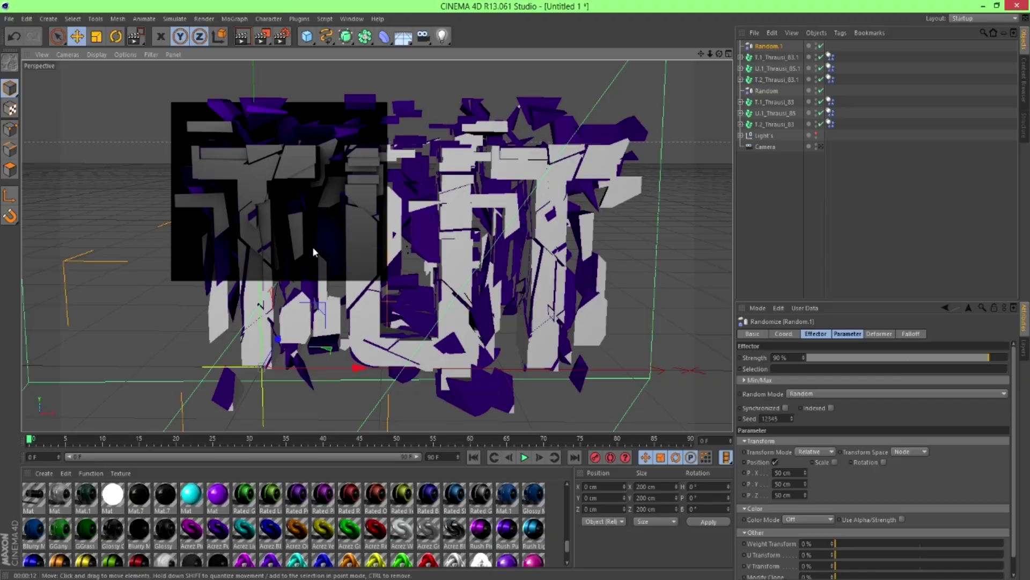
pyautogui.click(435, 266)
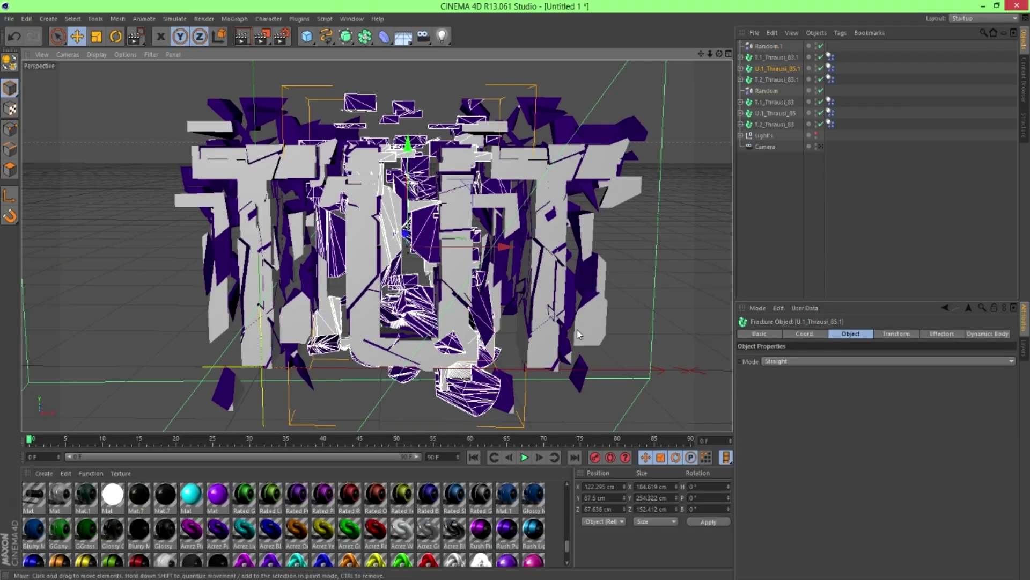
# Review the render settings' output resolution, save path, file format choices and alpha channel option
pyautogui.click(284, 37)
pyautogui.click(89, 48)
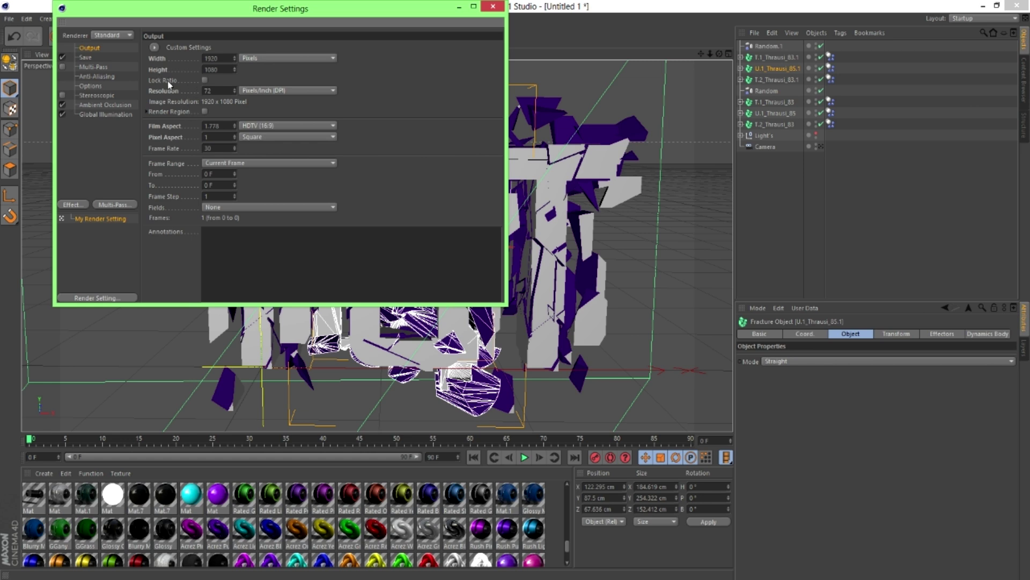
pyautogui.click(83, 57)
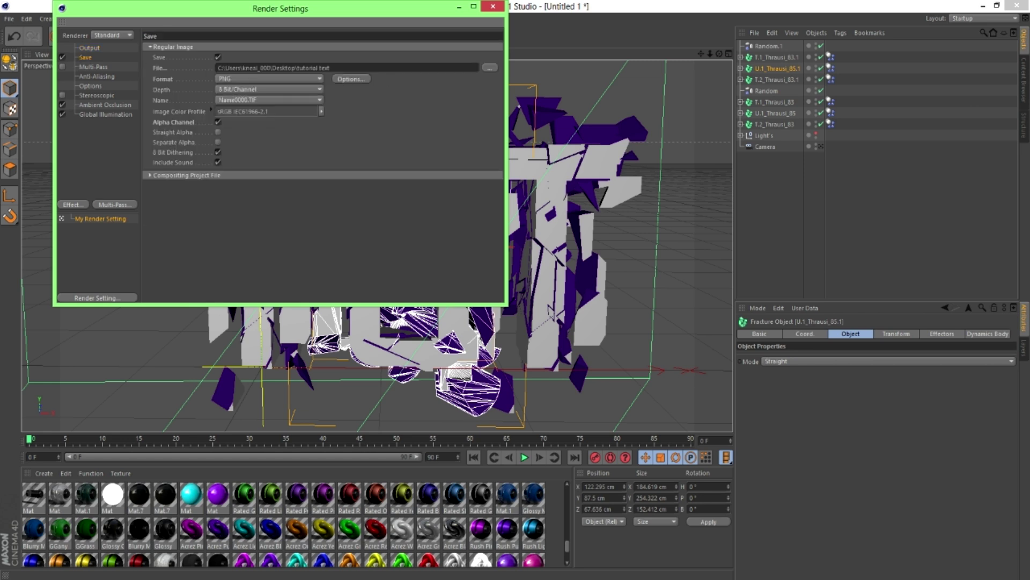
pyautogui.click(237, 81)
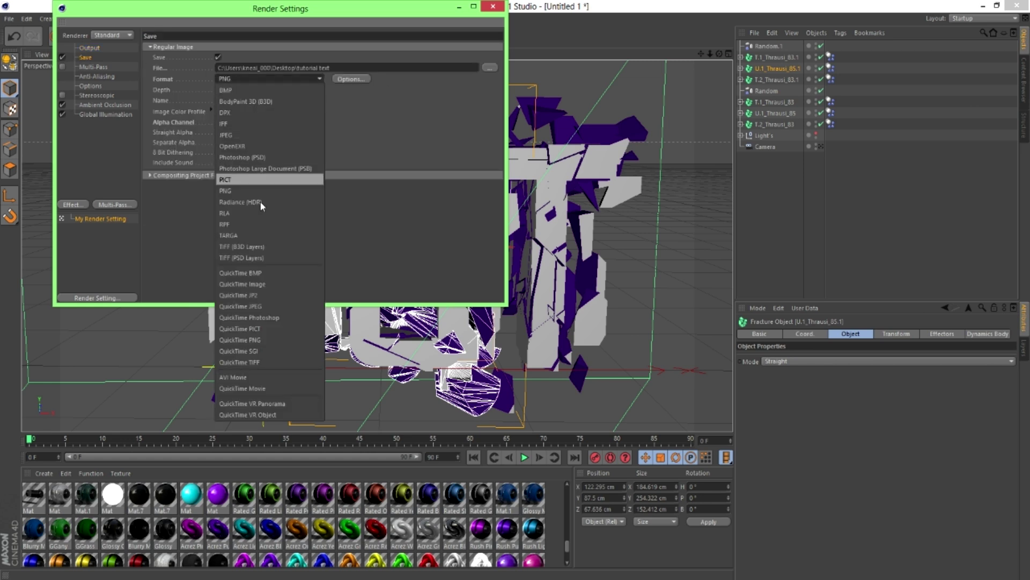
pyautogui.click(344, 160)
pyautogui.click(490, 68)
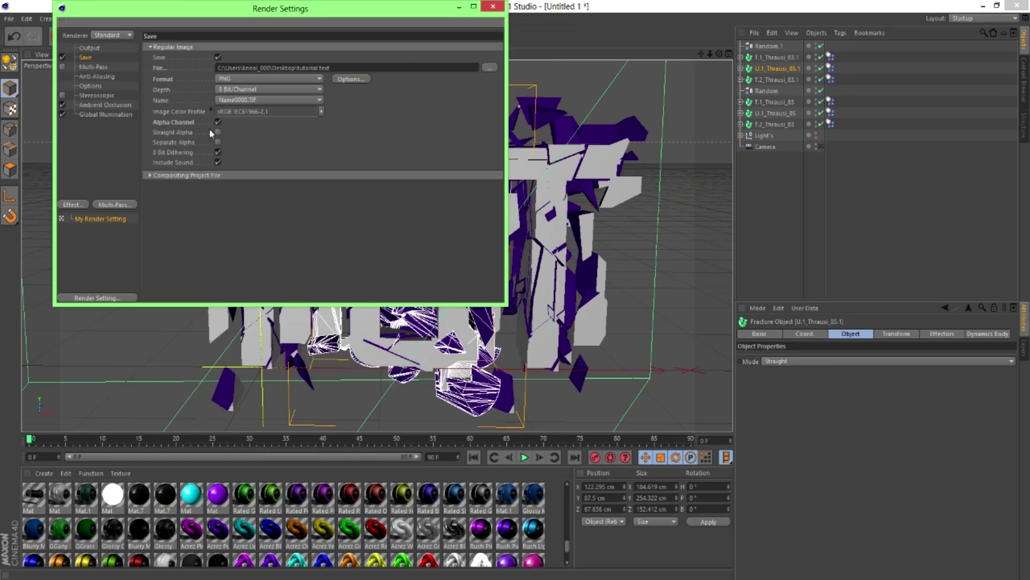
pyautogui.click(174, 123)
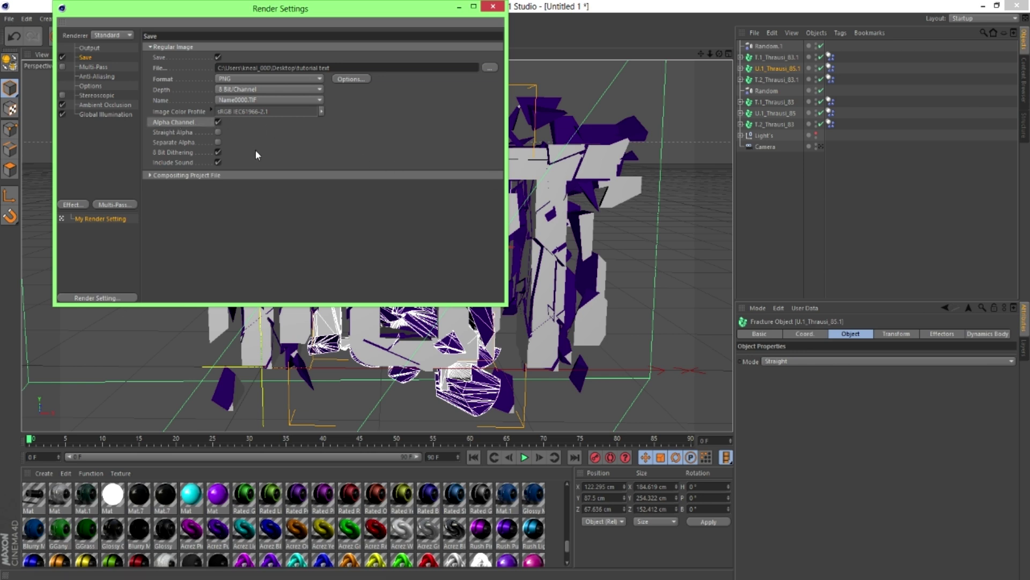
# Examine the Multi-Pass, Ambient Occlusion and Global Illumination render settings and the list of effects that can be added
pyautogui.click(98, 67)
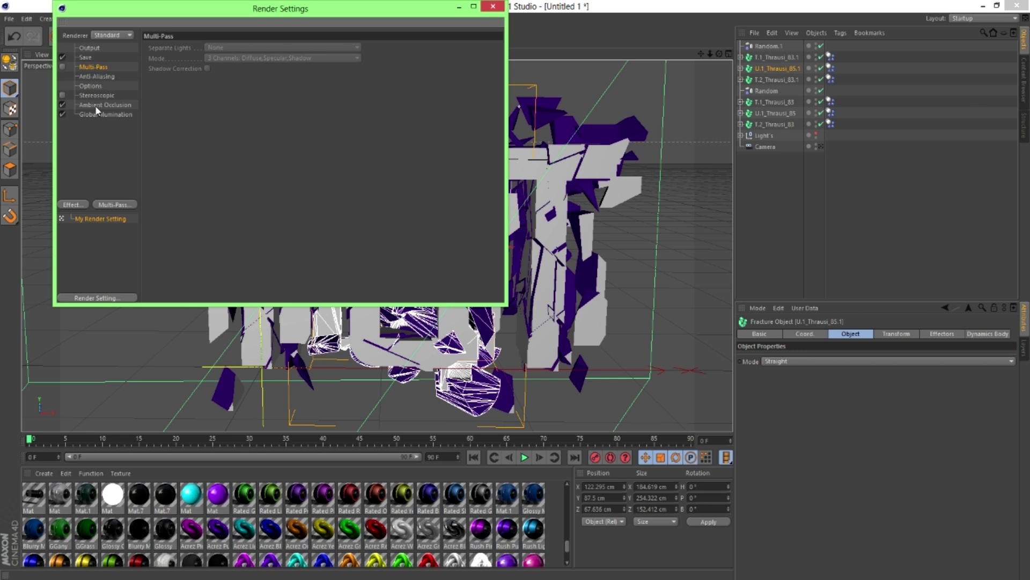
pyautogui.click(95, 106)
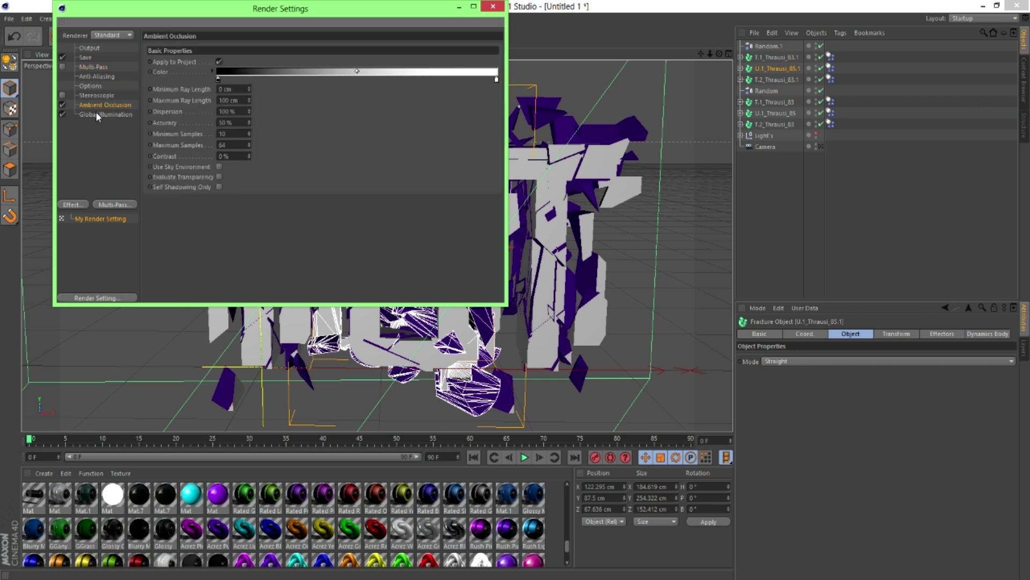
pyautogui.click(97, 115)
pyautogui.click(99, 106)
pyautogui.click(65, 205)
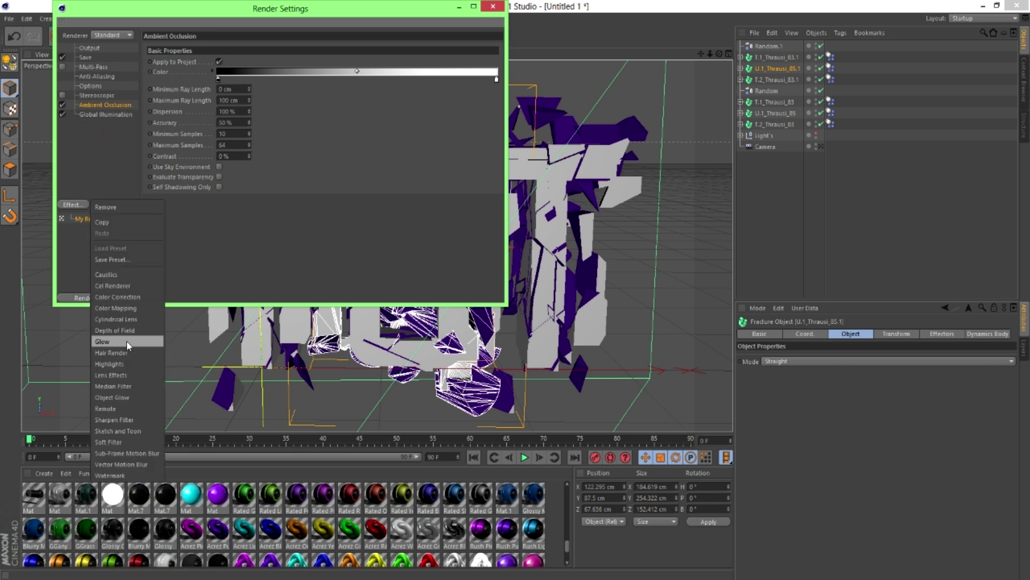
pyautogui.click(94, 172)
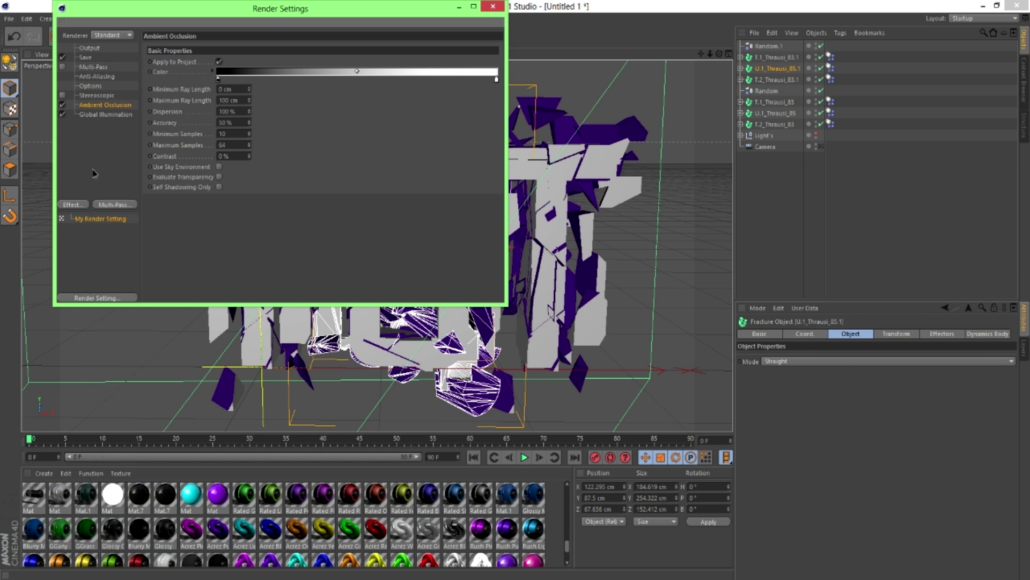
# Choose Medium stochastic samples for the Global Illumination irradiance cache and close the render settings
pyautogui.click(107, 112)
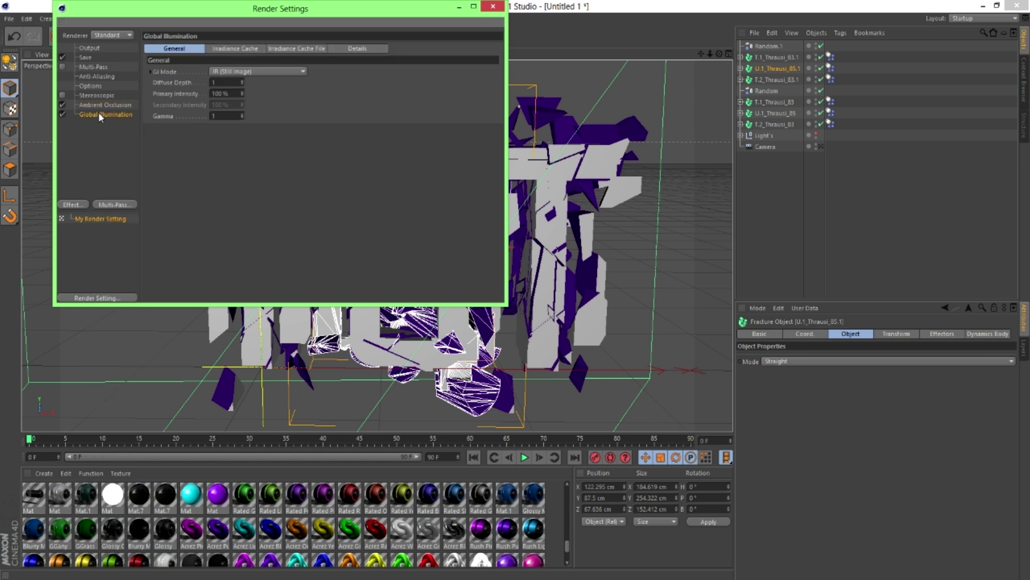
pyautogui.click(233, 50)
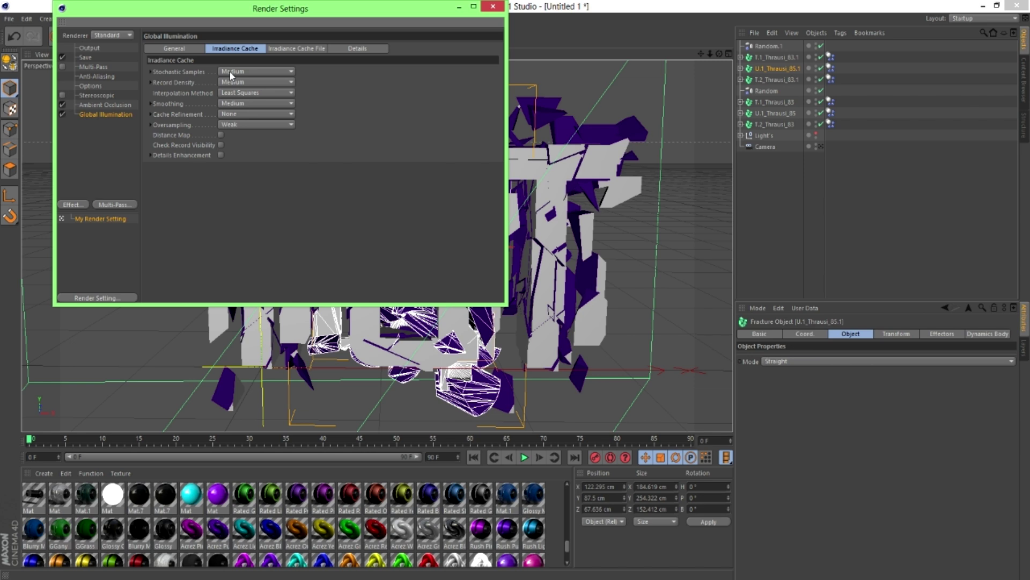
pyautogui.click(231, 71)
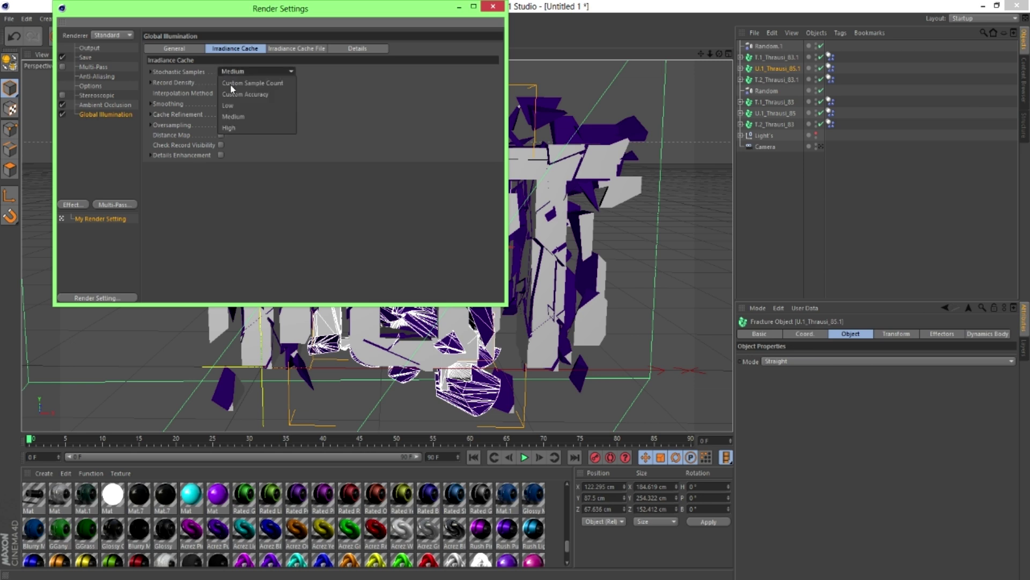
pyautogui.click(237, 117)
pyautogui.click(492, 6)
# Orbit the view slightly, render the scene to the Picture Viewer and zoom out to show the whole image
pyautogui.moveTo(719, 53); pyautogui.dragTo(725, 55)
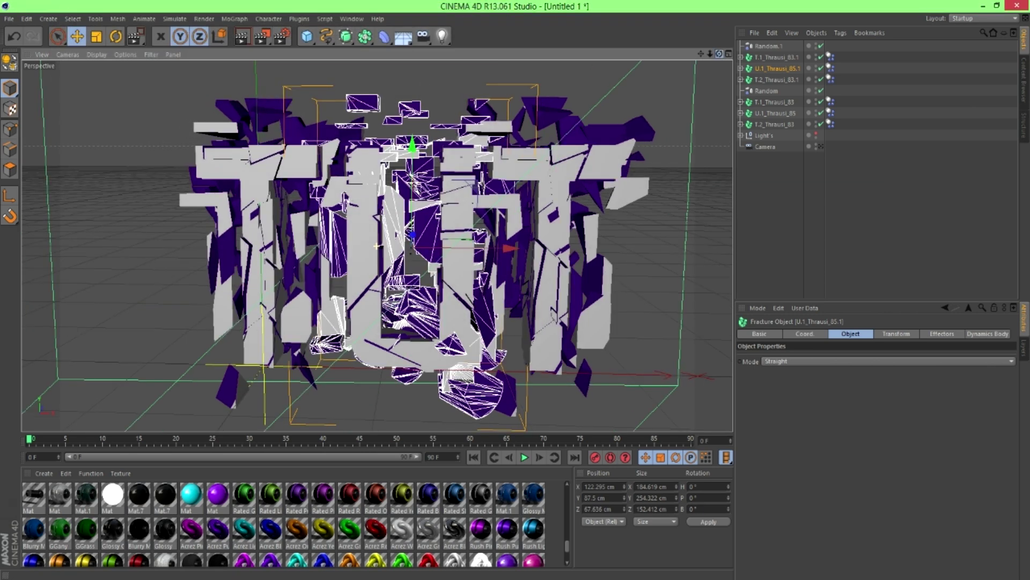
pyautogui.click(262, 37)
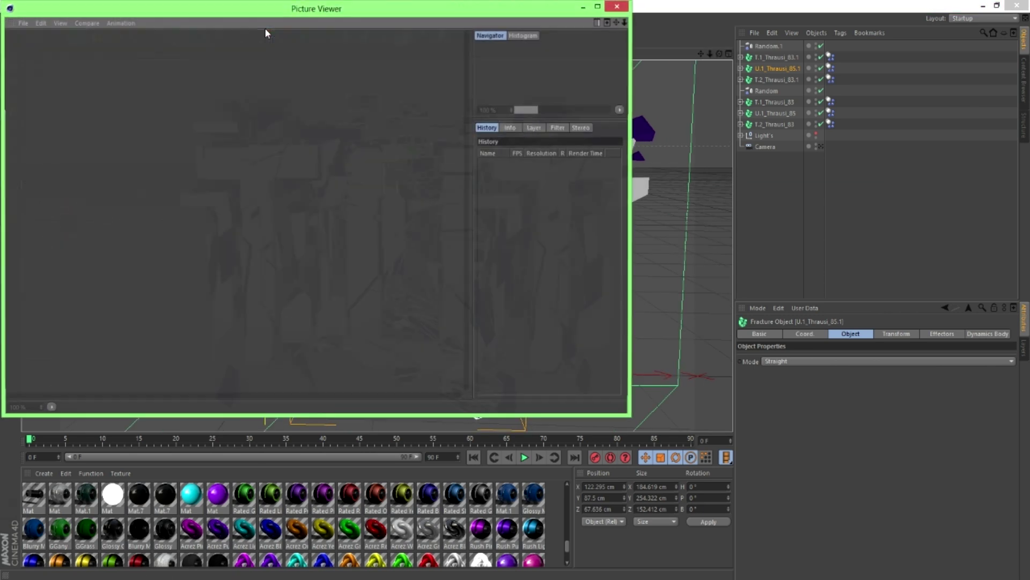
pyautogui.moveTo(393, 268); pyautogui.dragTo(175, 266)
pyautogui.scroll(-5, 232, 242)
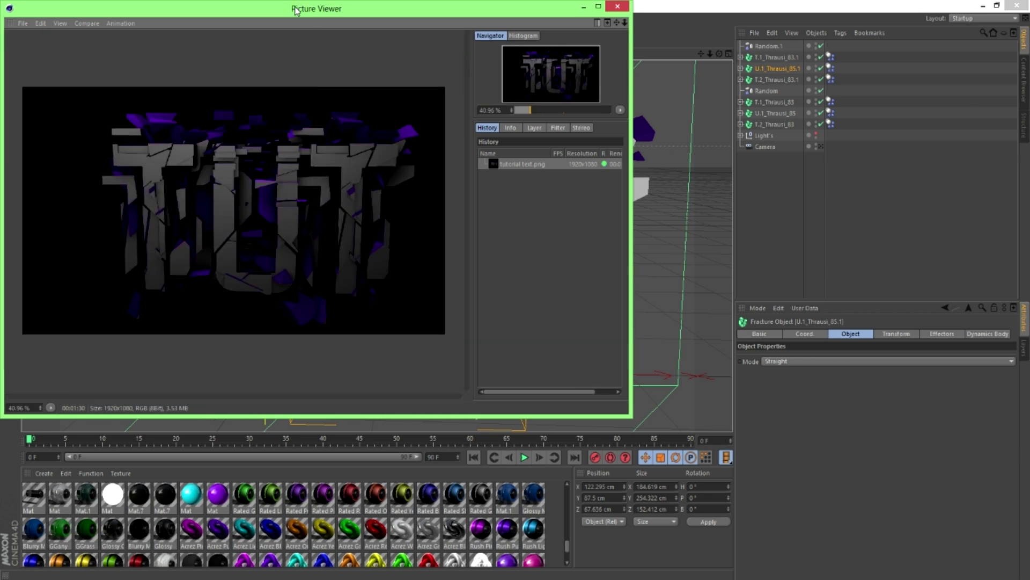
pyautogui.moveTo(296, 11); pyautogui.dragTo(314, 24)
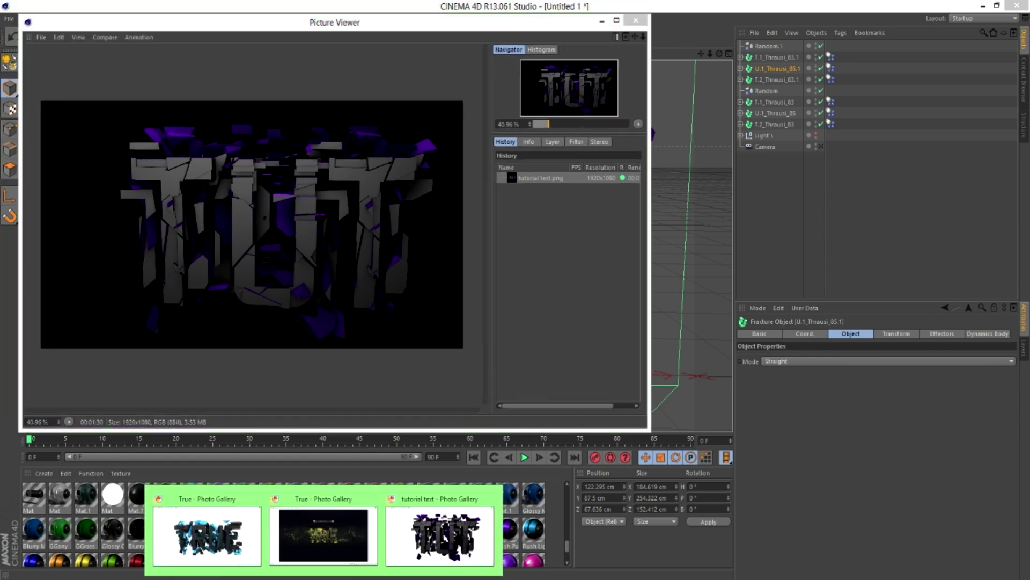
# Switch to Photo Gallery and compare the saved tutorial text render with the blue TRUE render and the yellow TRUE banner
pyautogui.click(443, 529)
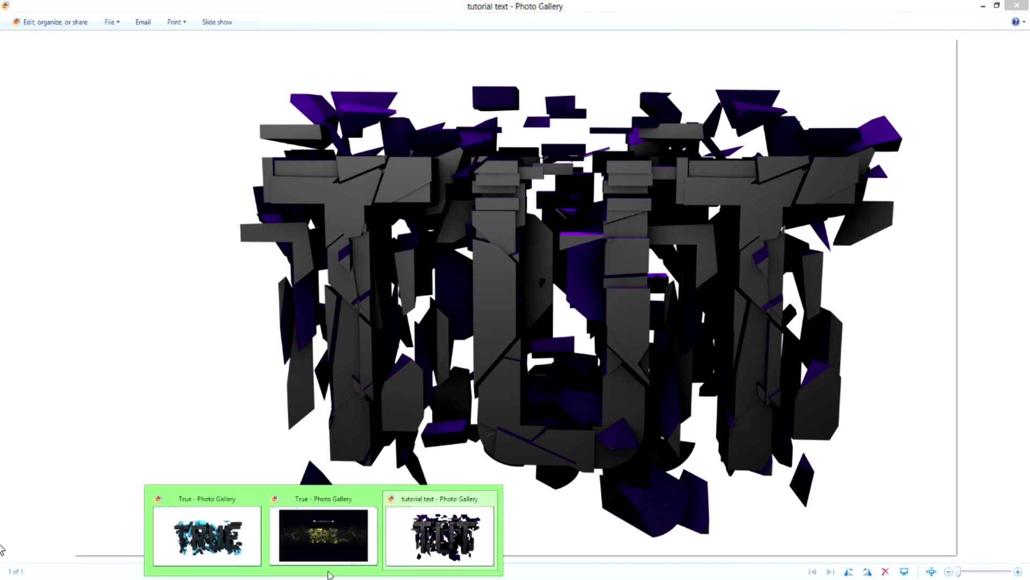
pyautogui.click(219, 544)
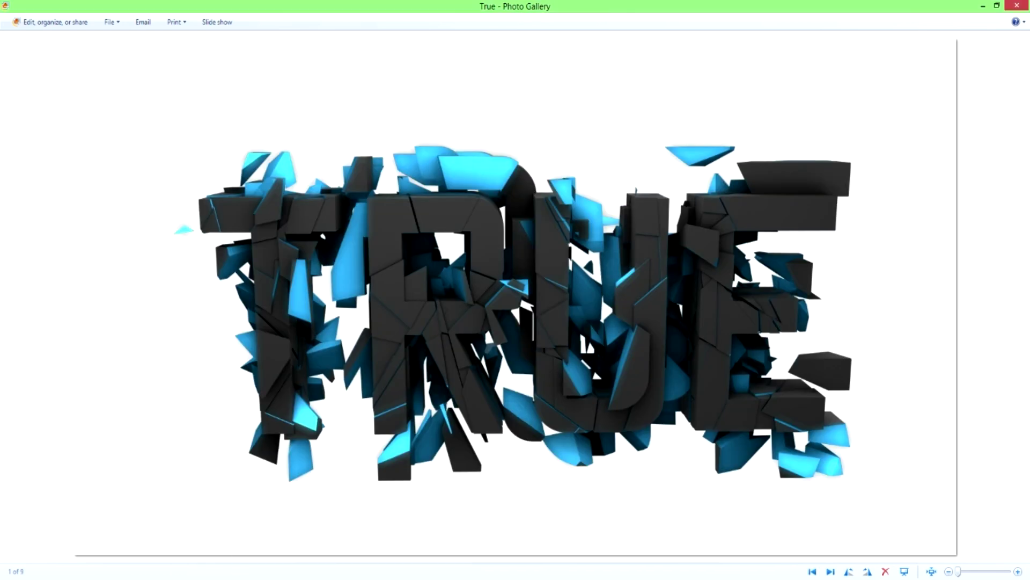
pyautogui.click(443, 528)
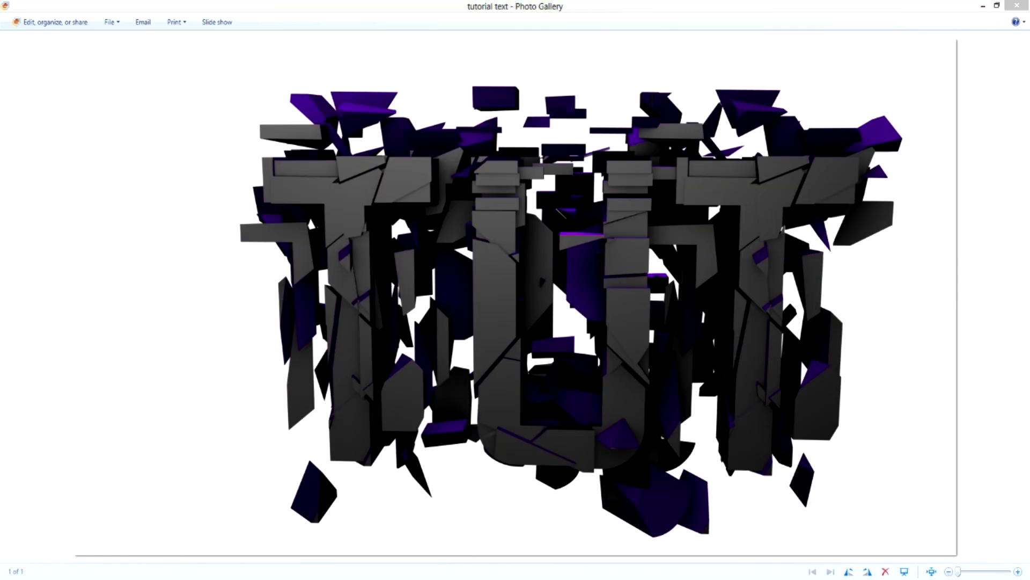
pyautogui.moveTo(324, 573)
pyautogui.click(209, 534)
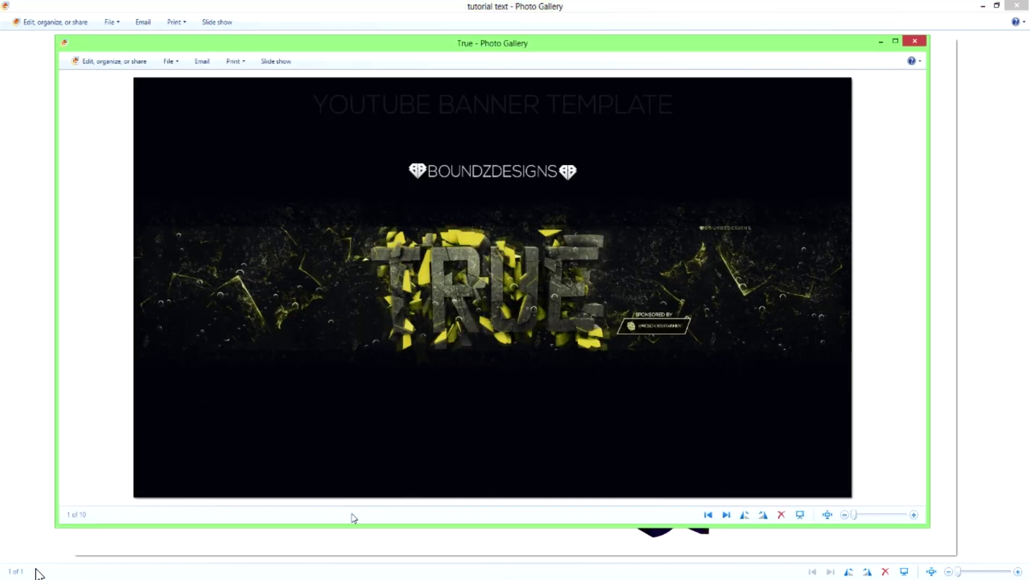
pyautogui.click(248, 538)
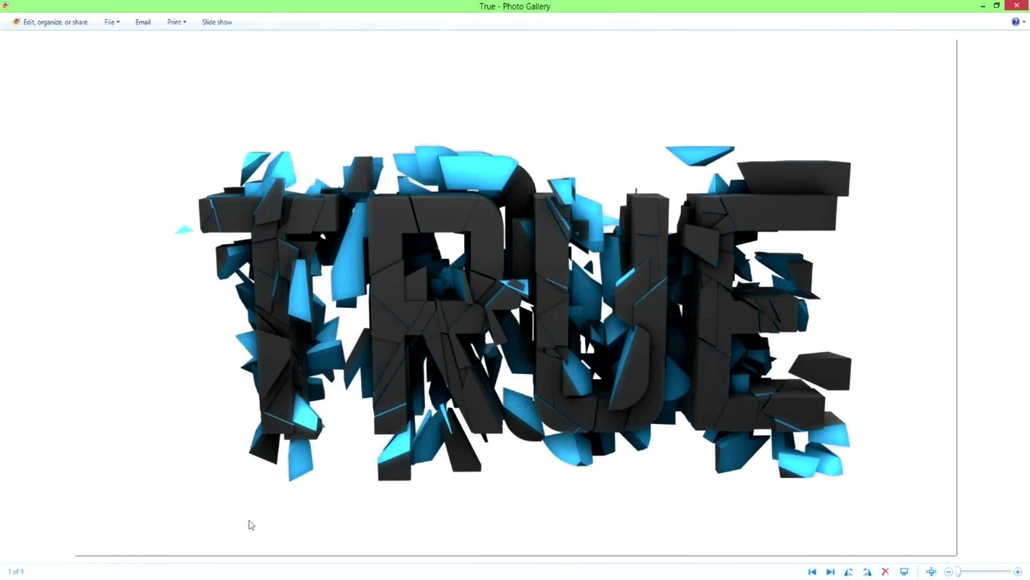
pyautogui.click(335, 542)
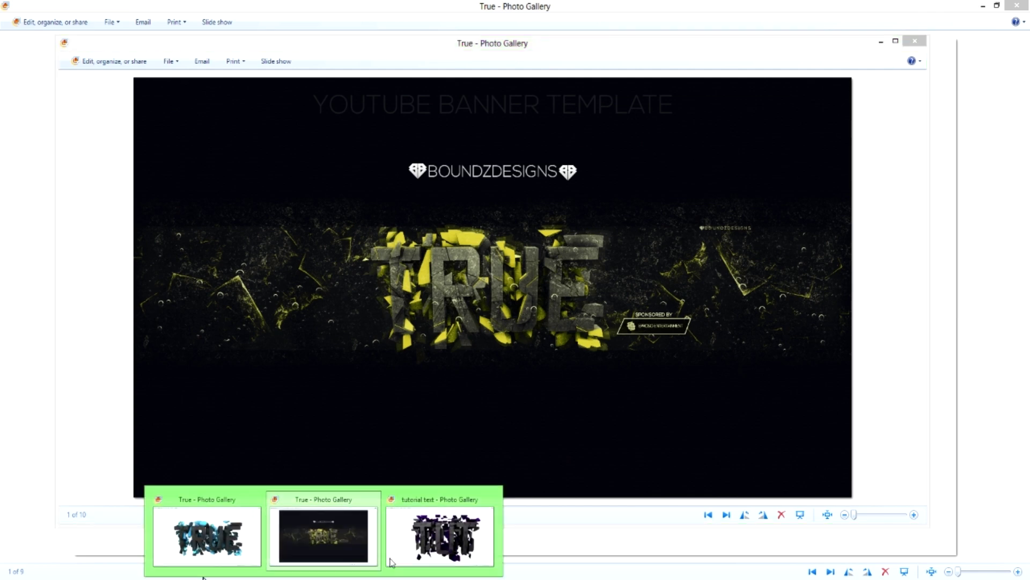
pyautogui.click(440, 530)
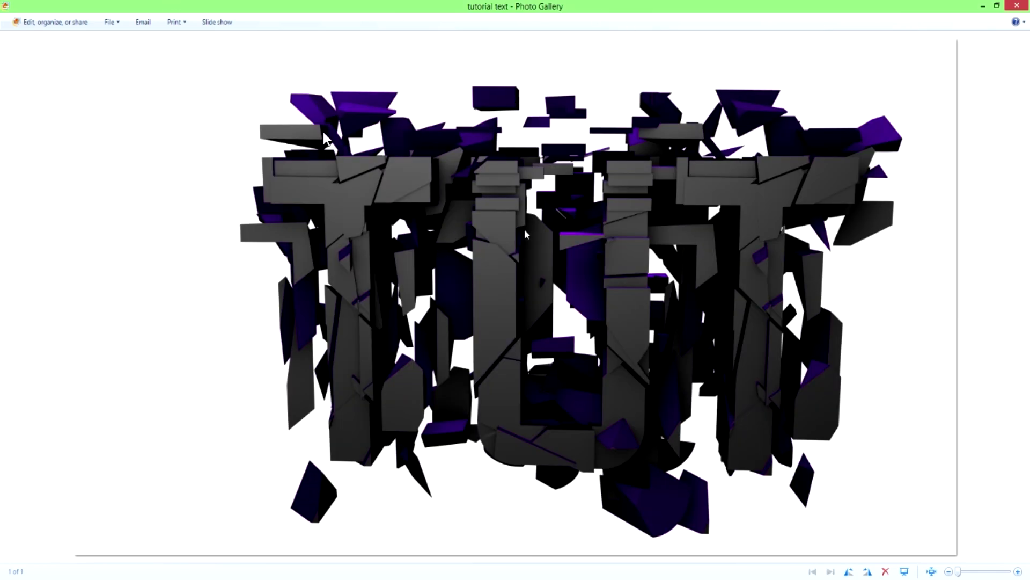